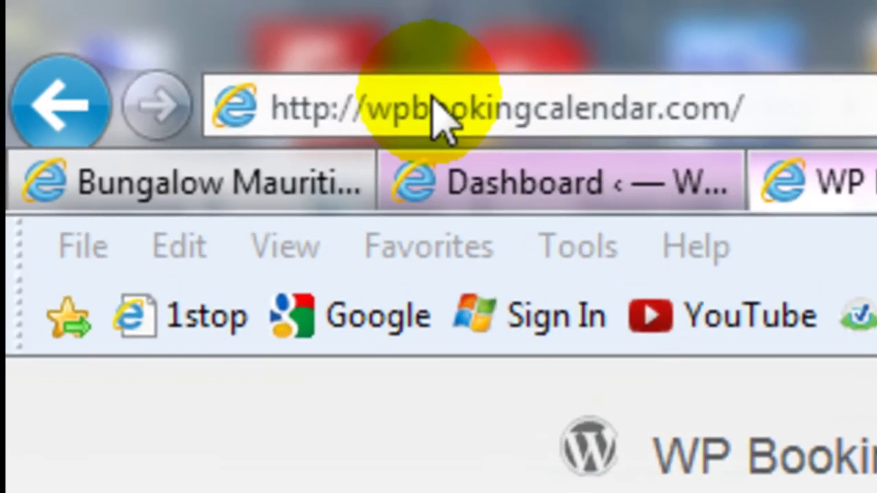
click(437, 117)
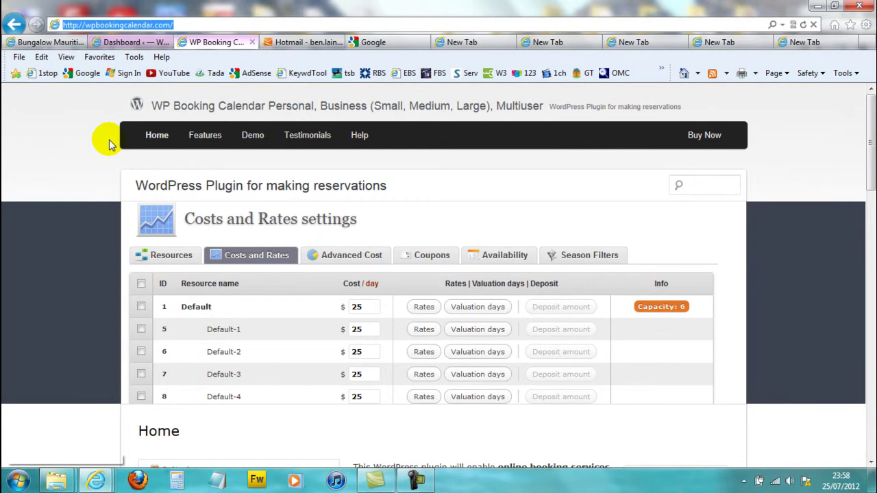
click(94, 144)
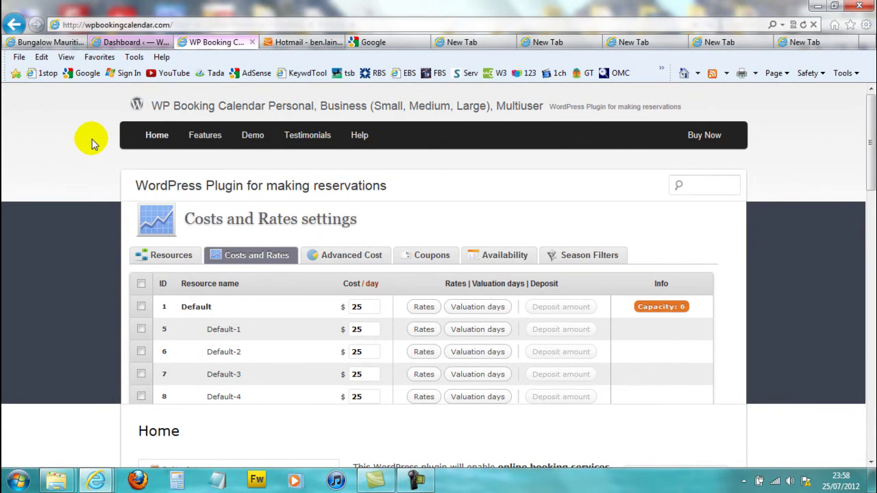
- Switch to the Bungalow Mauritius site and open its Book a Bungalow page
click(60, 42)
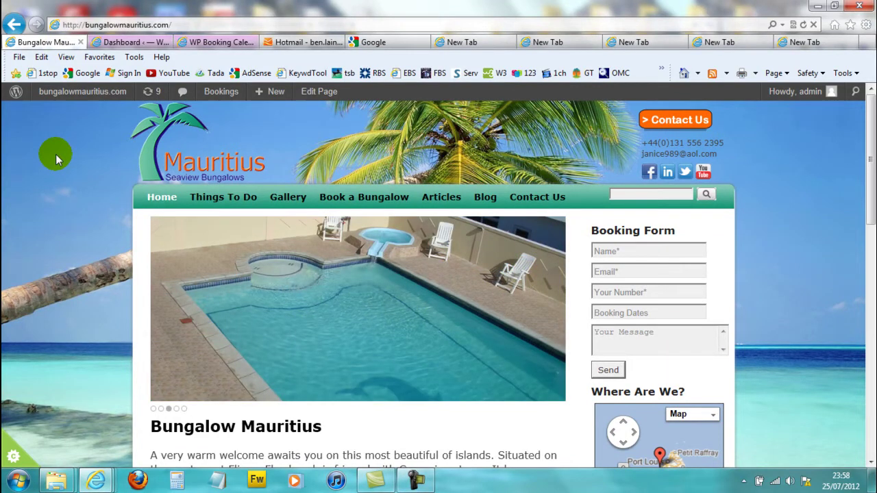
click(356, 204)
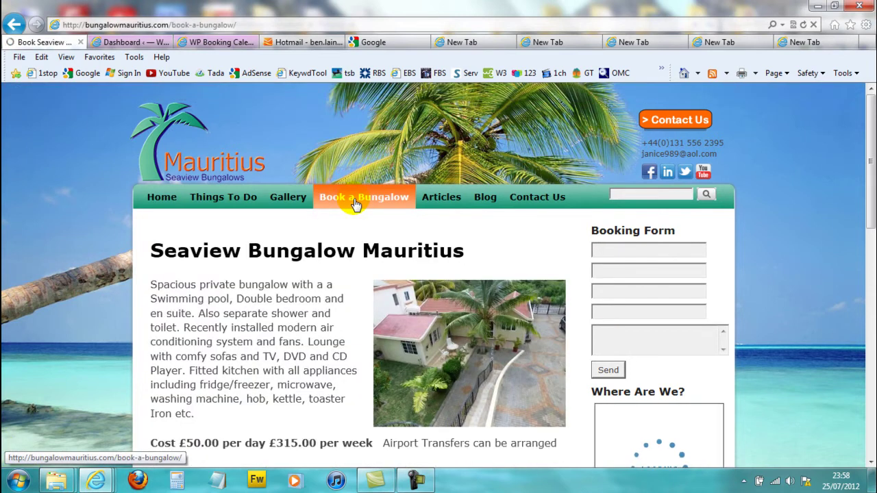
- Select 4 to 11 August 2012 as the stay in the page's booking calendar
scroll(243, 279, down, 3)
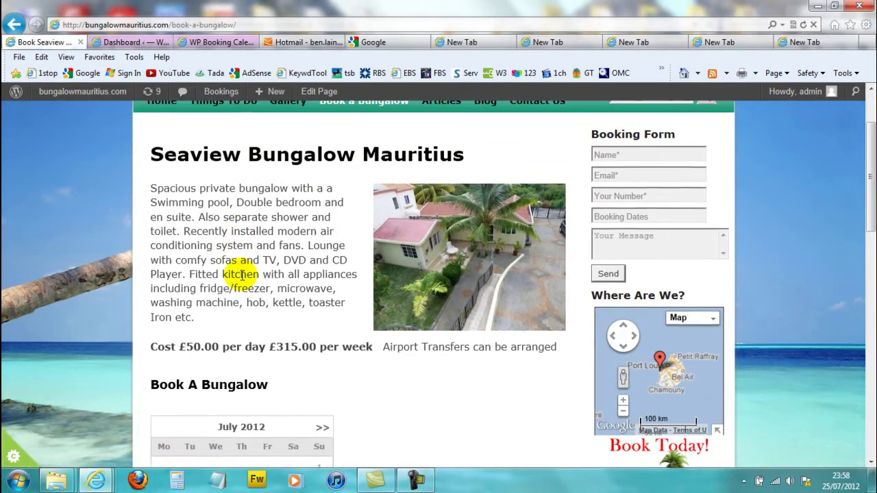
scroll(242, 272, down, 3)
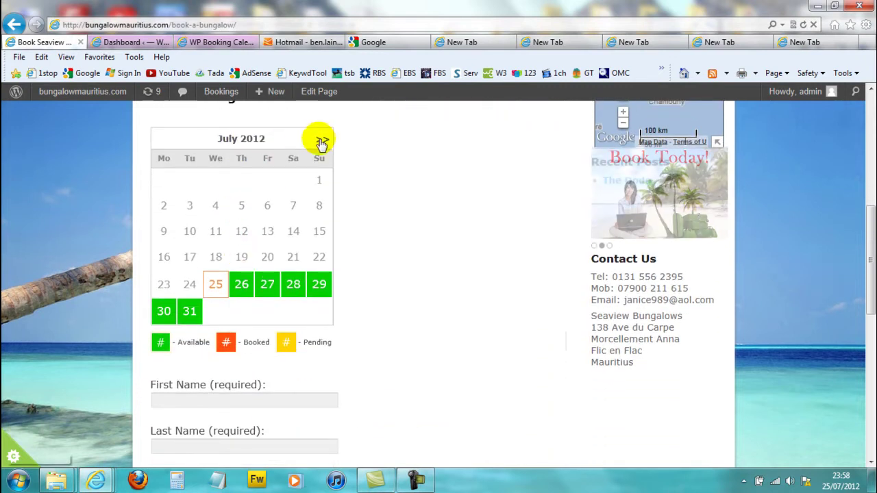
click(320, 141)
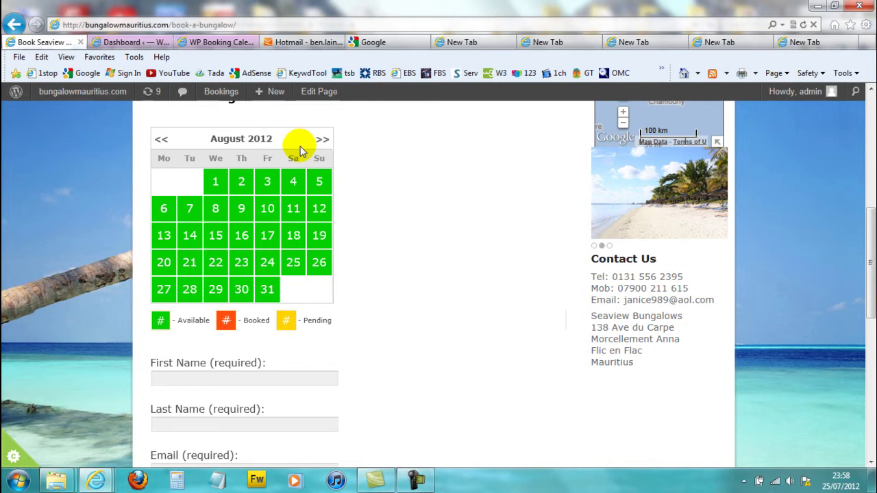
click(292, 182)
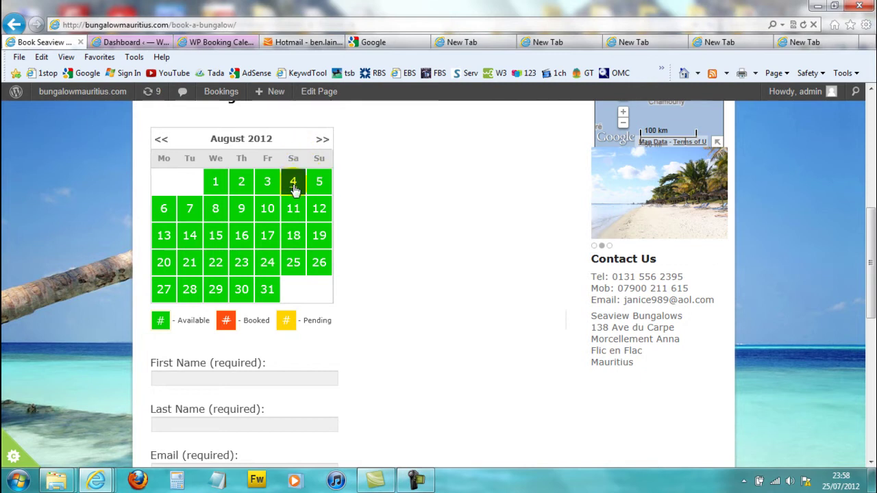
click(310, 183)
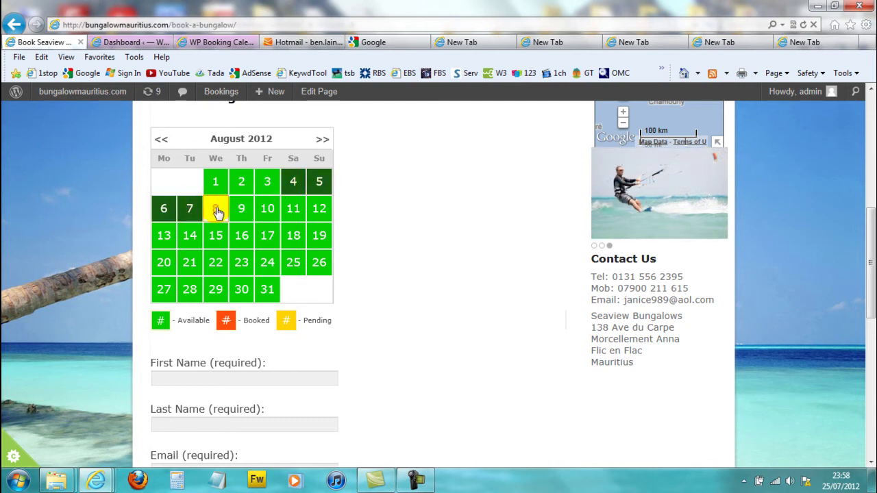
click(298, 214)
- Fill in the guest's first name, last name, e-mail and phone number in the booking form
scroll(277, 218, down, 1)
click(199, 314)
text(Ben)
key(Tab)
key(Tab)
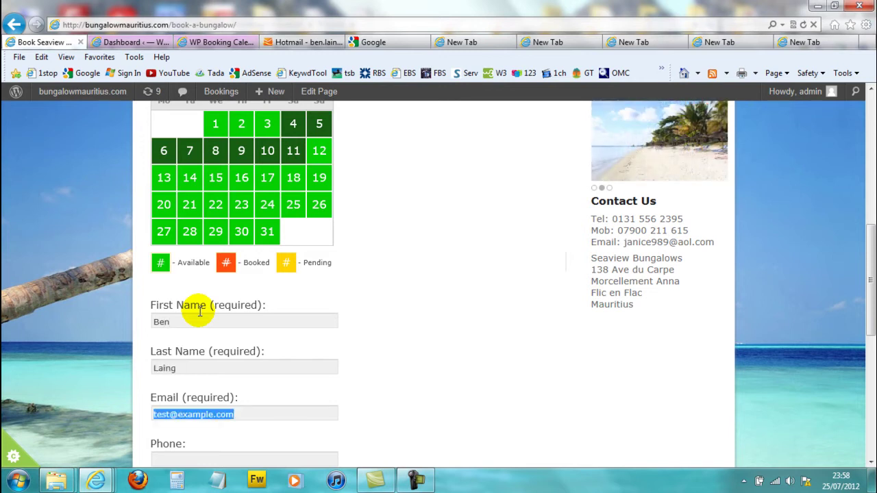
text(b)
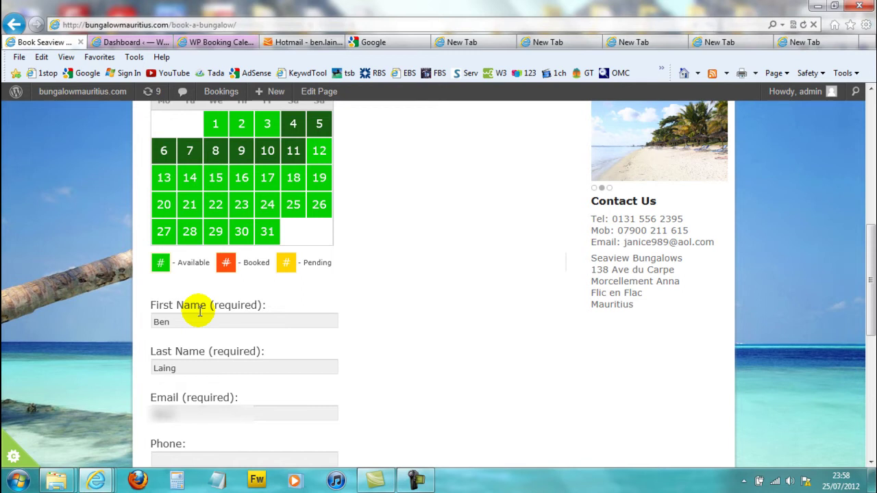
text(hotmai)
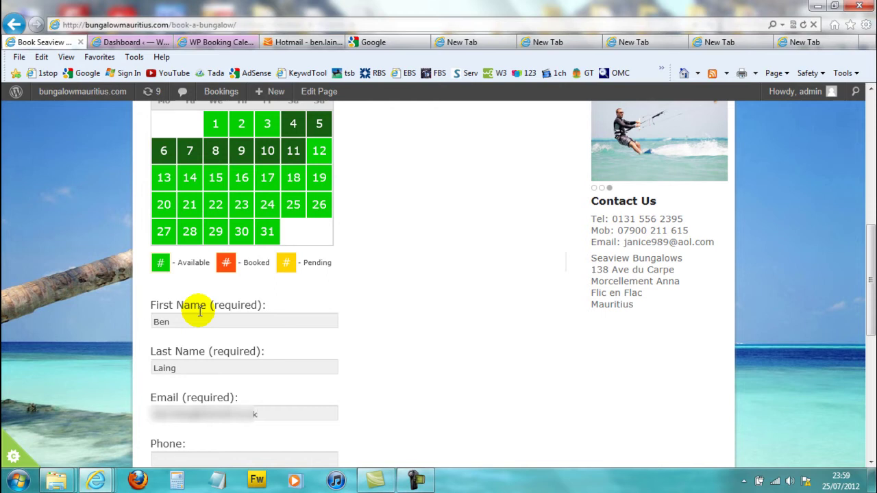
text(0)
- Enter "Details of booking" as the booking details and send the reservation request
scroll(199, 312, down, 2)
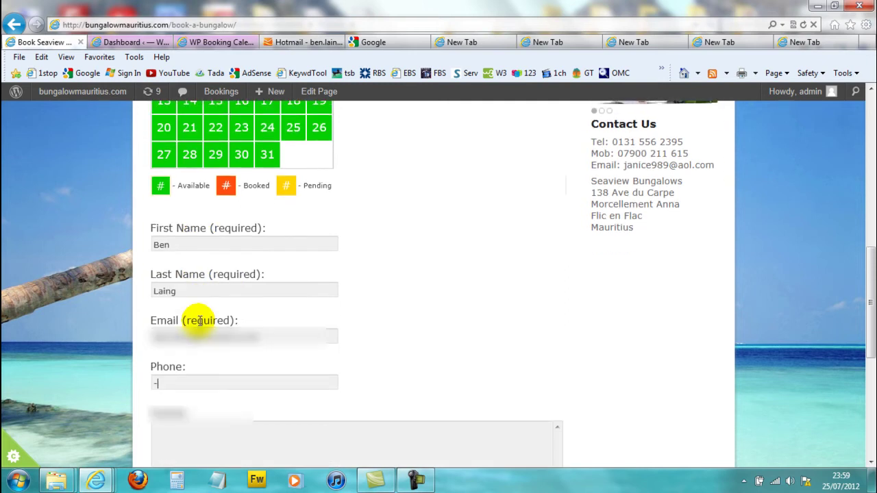
scroll(198, 321, down, 2)
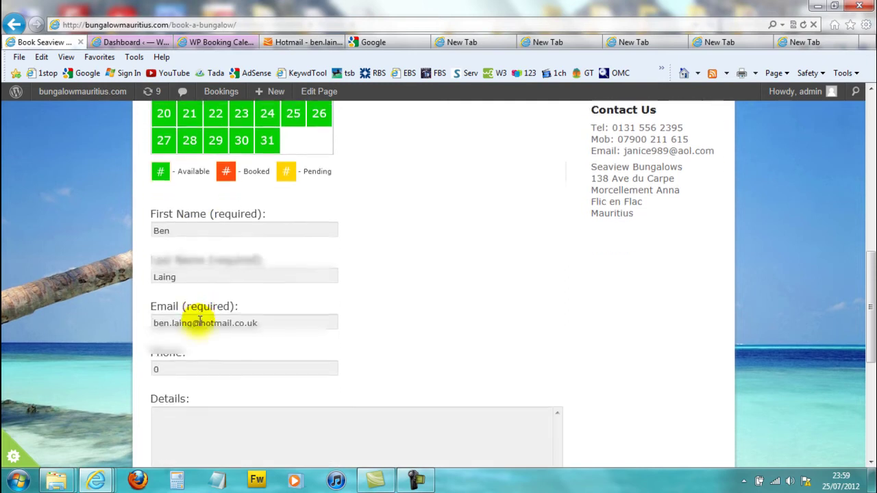
click(189, 393)
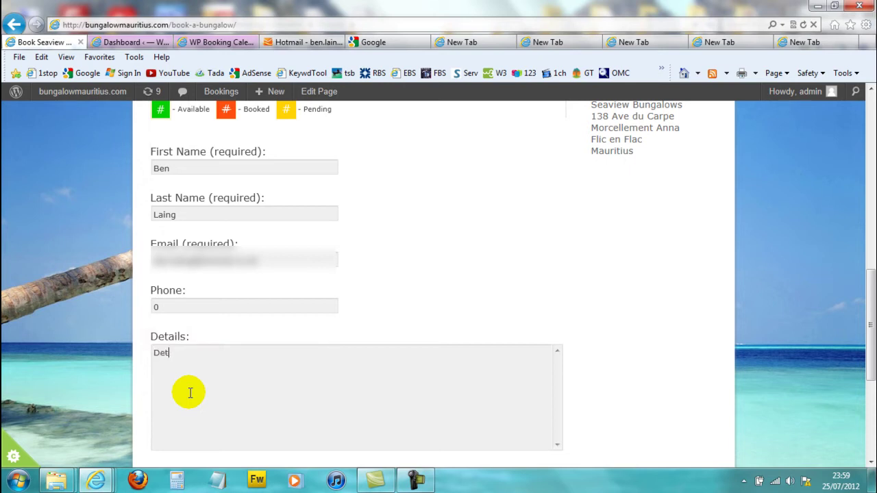
text(Details of bookin)
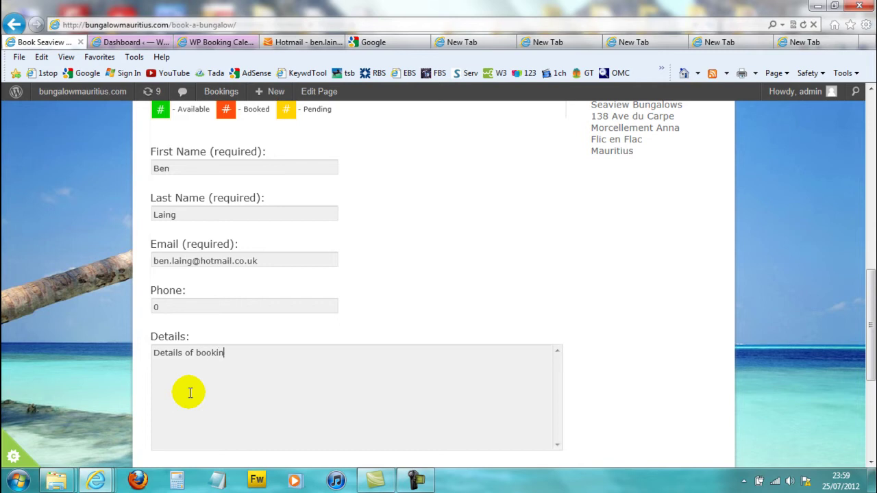
text(g)
scroll(143, 338, down, 3)
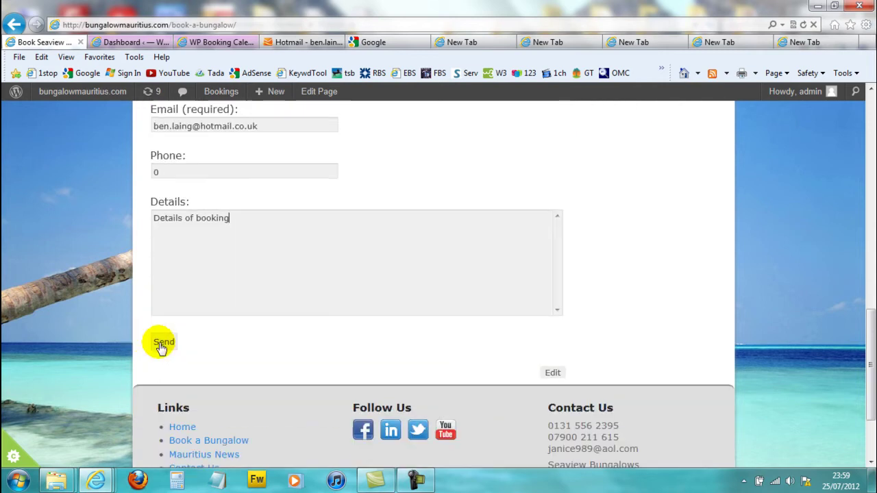
click(161, 343)
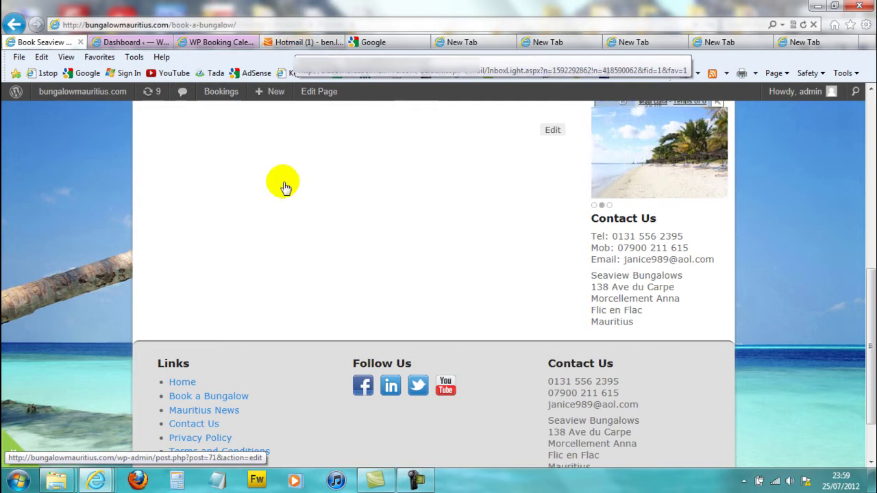
- Open the "New reservation" message in the Hotmail inbox and check the line with the requested dates
click(298, 44)
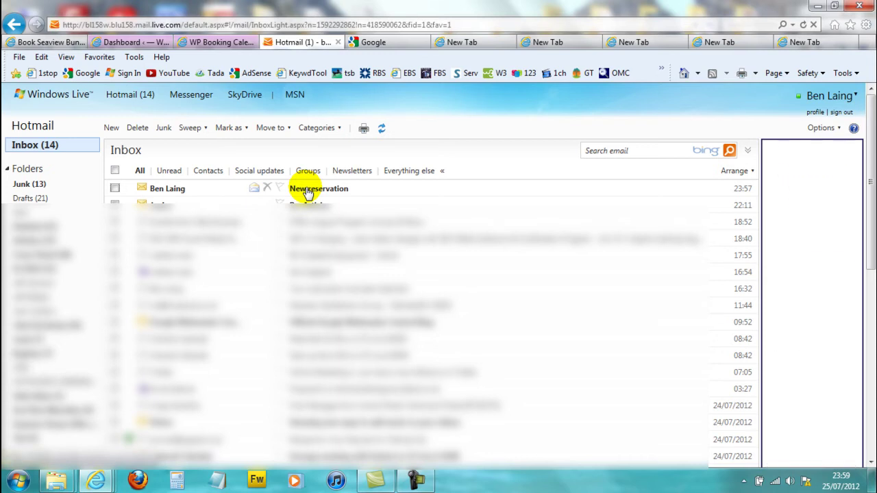
click(309, 190)
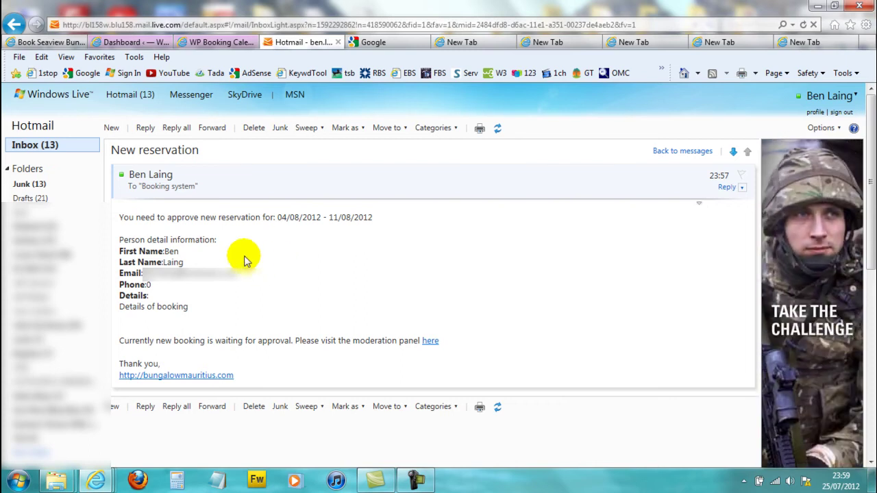
drag(120, 216, 368, 217)
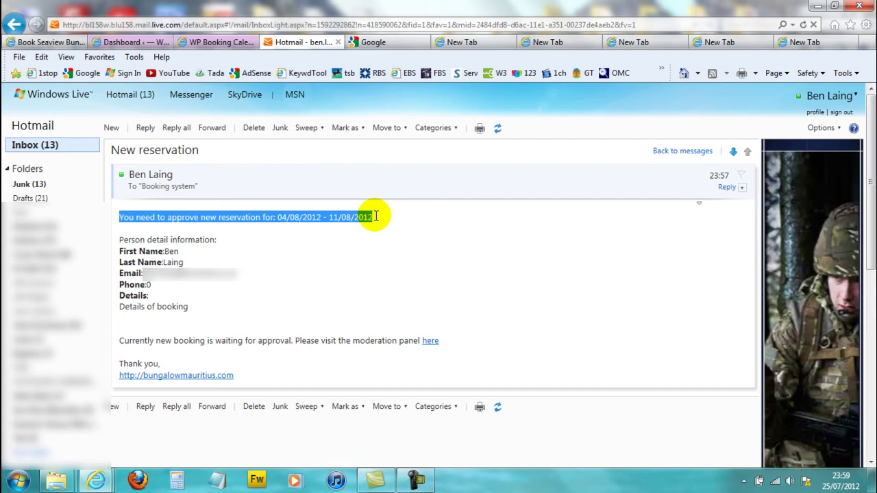
click(370, 217)
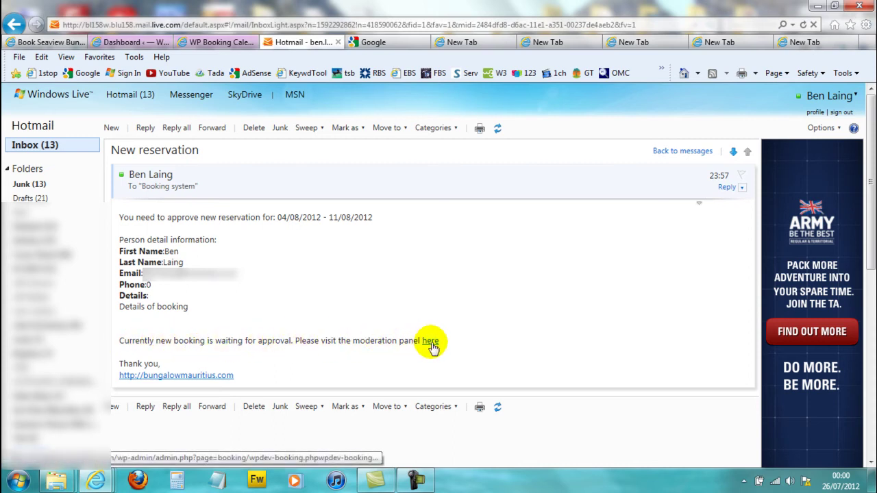
- Return to the Book a Bungalow page, reload it and show August 2012 in the booking calendar
click(52, 41)
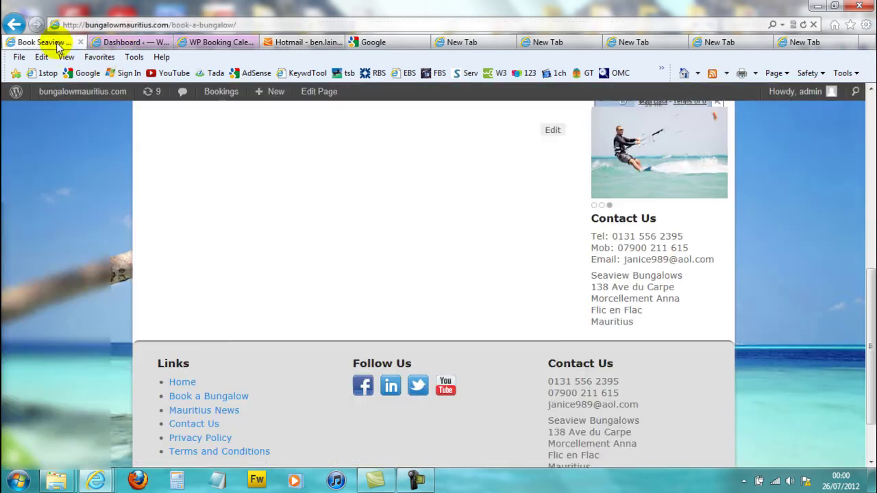
scroll(231, 358, up, 5)
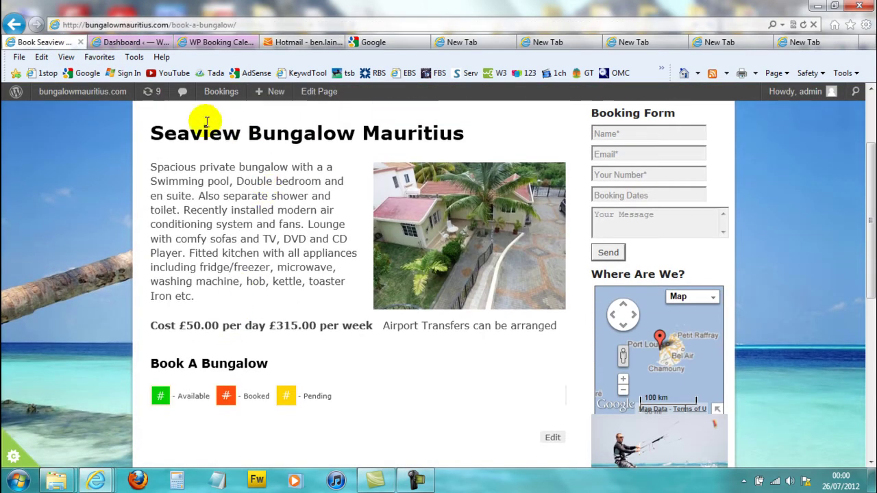
click(192, 24)
key(Return)
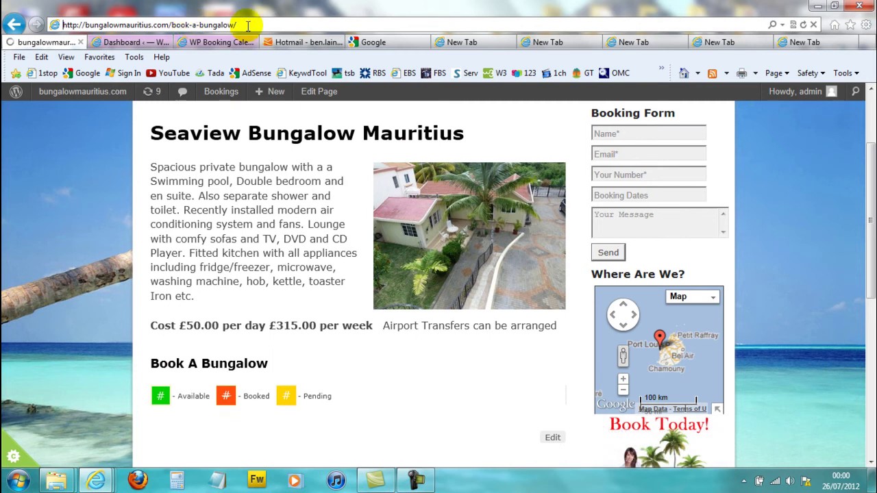
scroll(288, 295, down, 4)
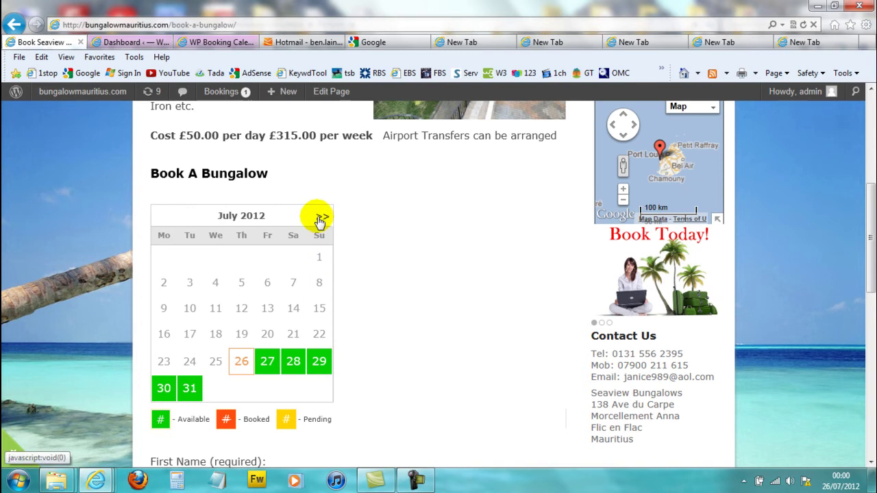
click(321, 221)
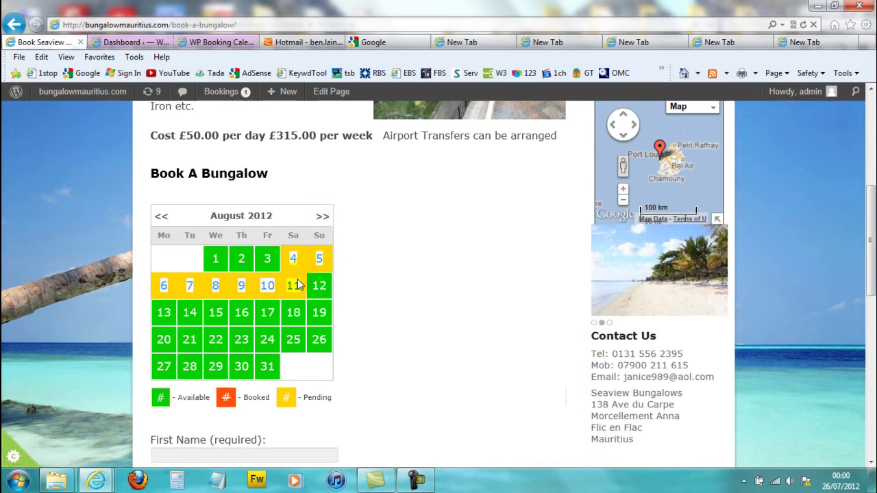
- Examine the availability colours of the August dates against the Available, Booked and Pending legend
mouse_move(309, 384)
mouse_down()
mouse_move(285, 405)
mouse_move(227, 409)
mouse_move(254, 397)
mouse_move(279, 295)
mouse_up()
click(293, 254)
click(330, 312)
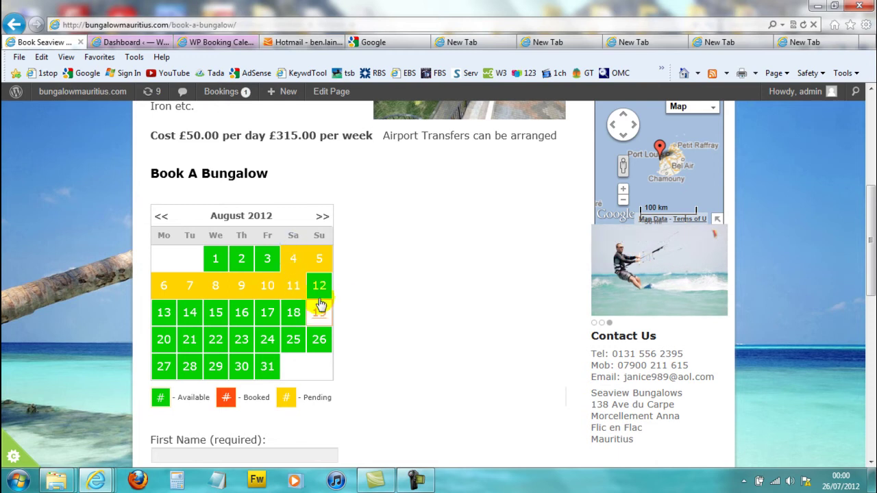
mouse_move(302, 343)
mouse_down()
mouse_move(290, 418)
mouse_move(272, 419)
mouse_up()
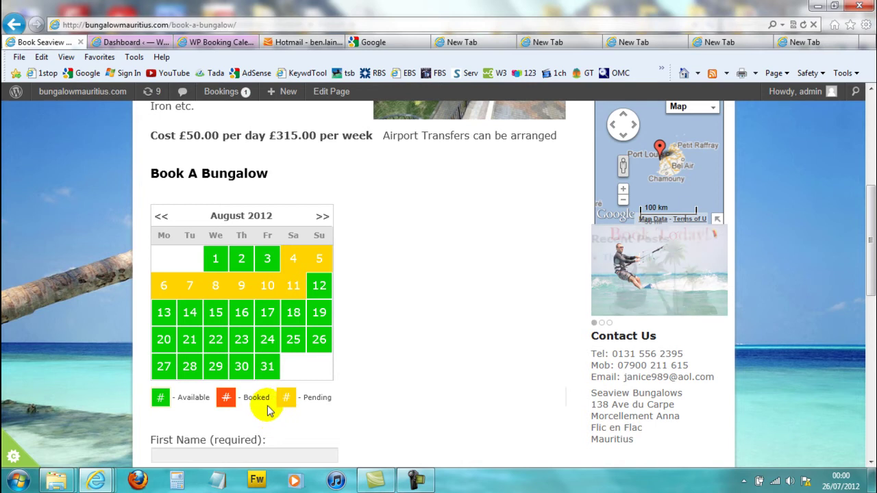
scroll(289, 404, down, 1)
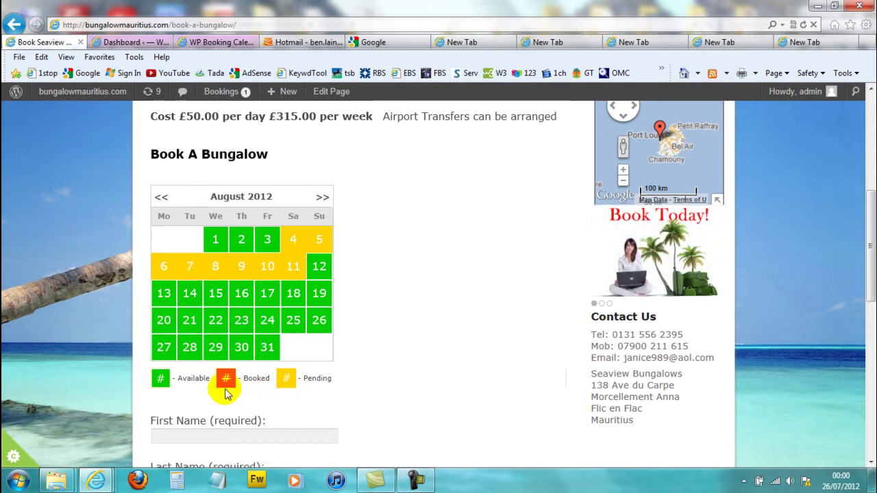
scroll(229, 387, up, 4)
scroll(230, 392, up, 1)
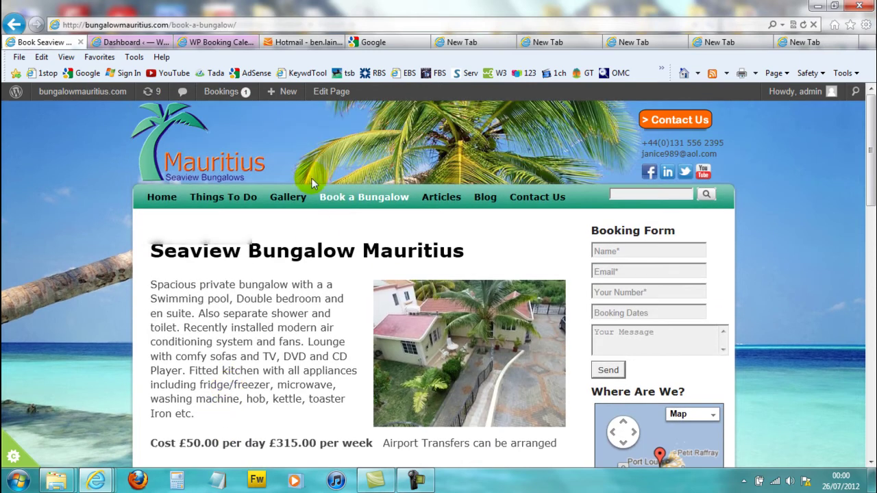
- Open the booking moderation panel from the reservation e-mail and review the Pending section
click(299, 42)
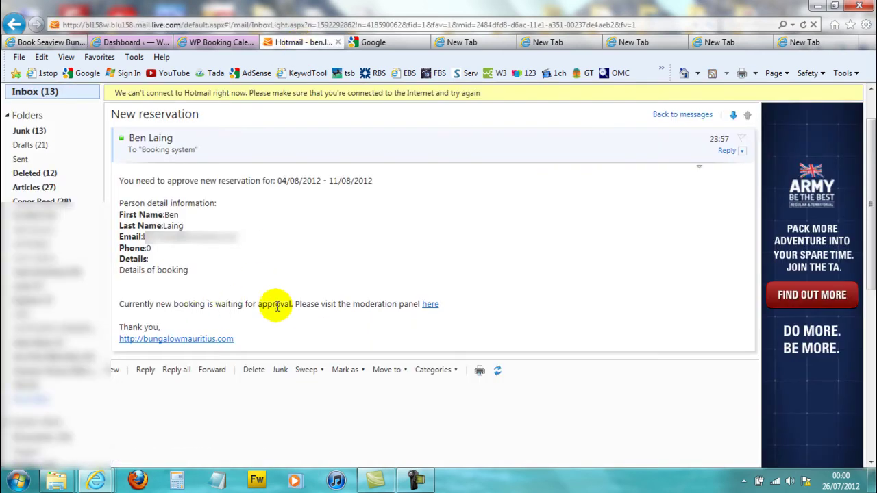
click(431, 305)
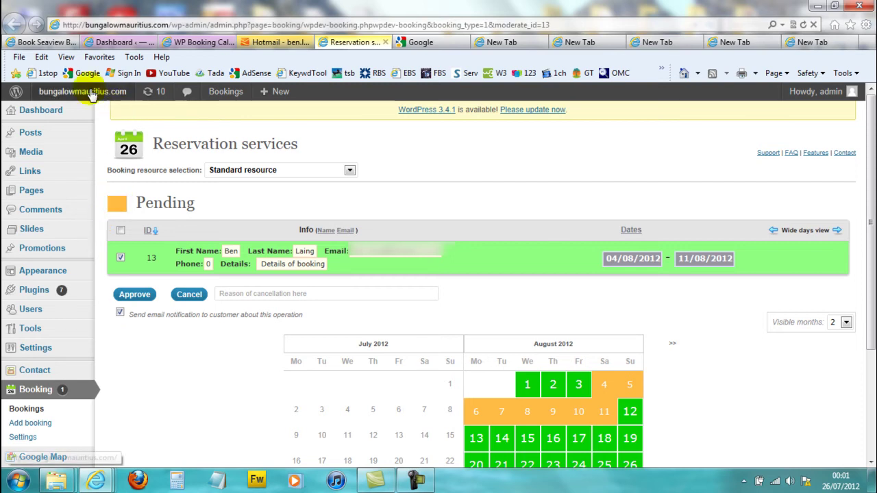
mouse_move(230, 93)
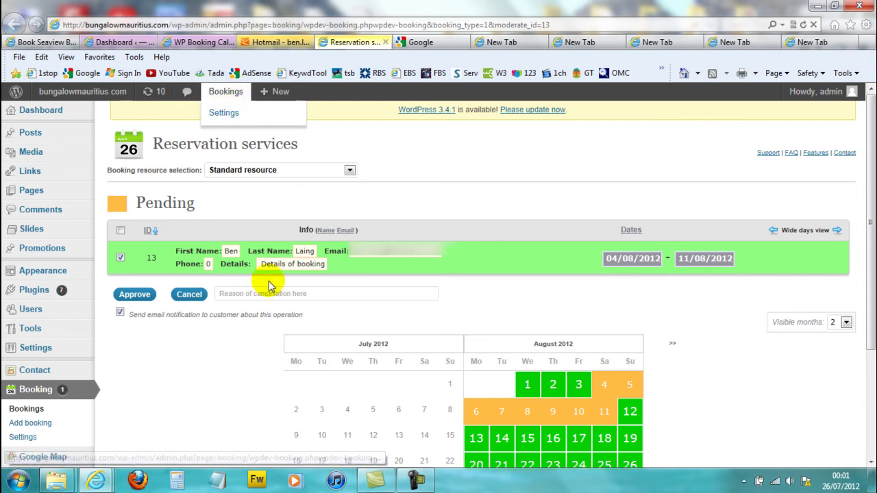
drag(137, 201, 196, 198)
click(201, 198)
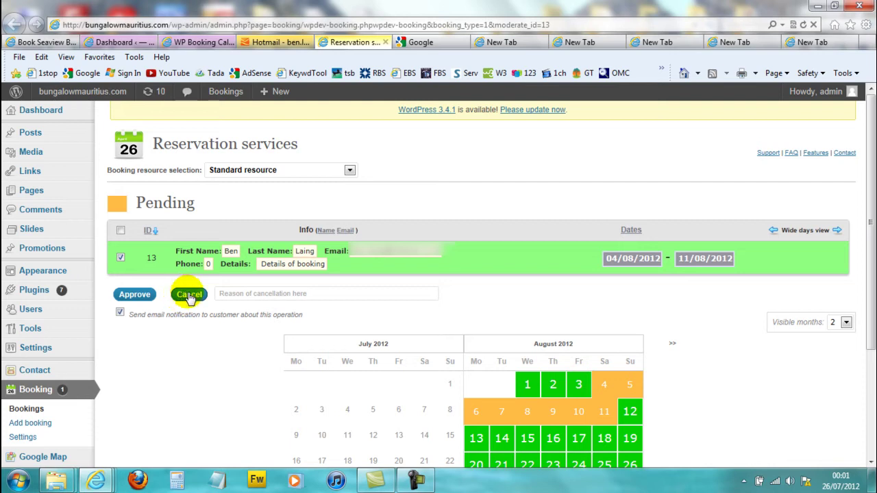
- Approve the pending 04/08/2012 to 11/08/2012 booking with e-mail notification to the customer enabled
click(233, 294)
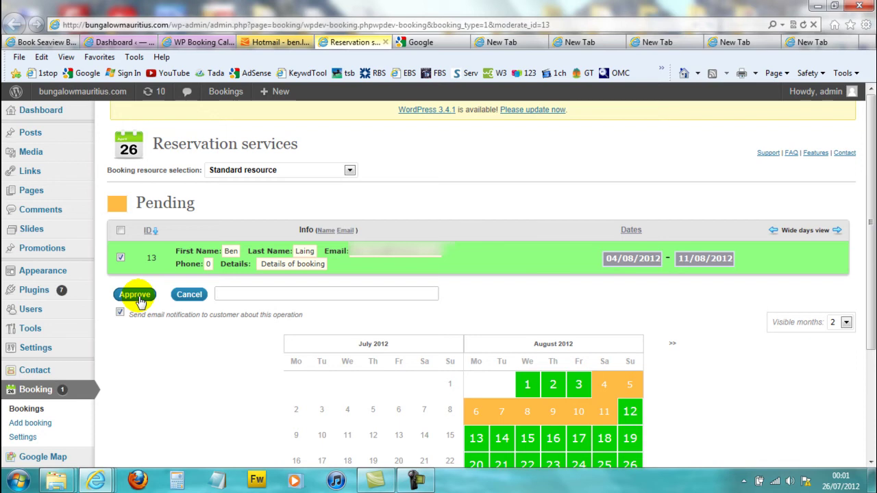
scroll(133, 297, down, 2)
click(146, 226)
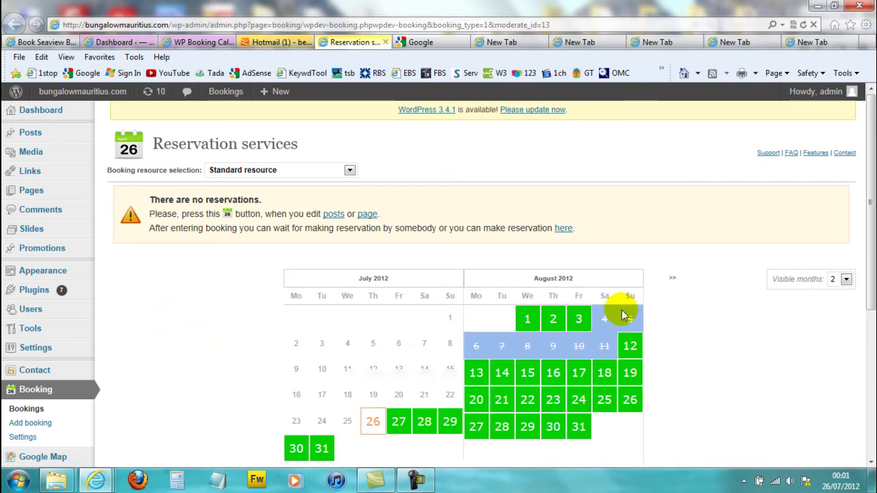
- Review the approved booking in the admin calendar and the Approved section, including its dates and cancellation reason field
scroll(606, 317, down, 2)
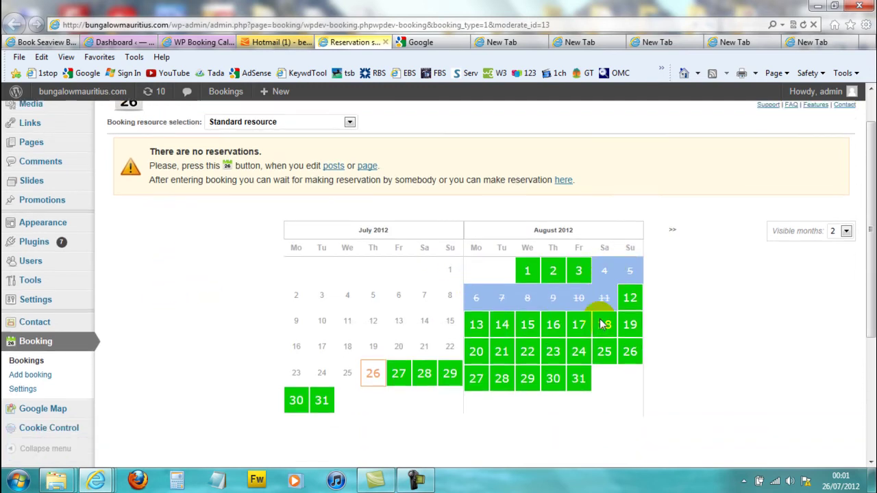
scroll(521, 291, down, 3)
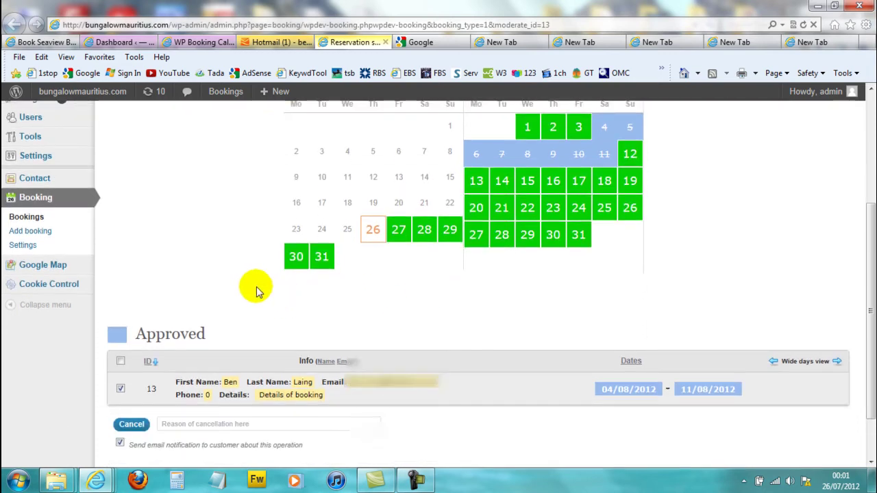
scroll(288, 312, up, 4)
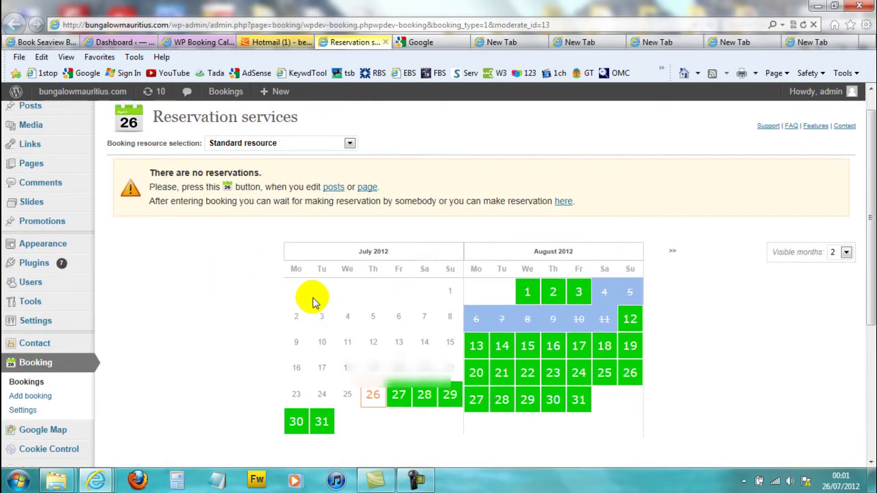
scroll(304, 299, down, 2)
scroll(273, 317, down, 2)
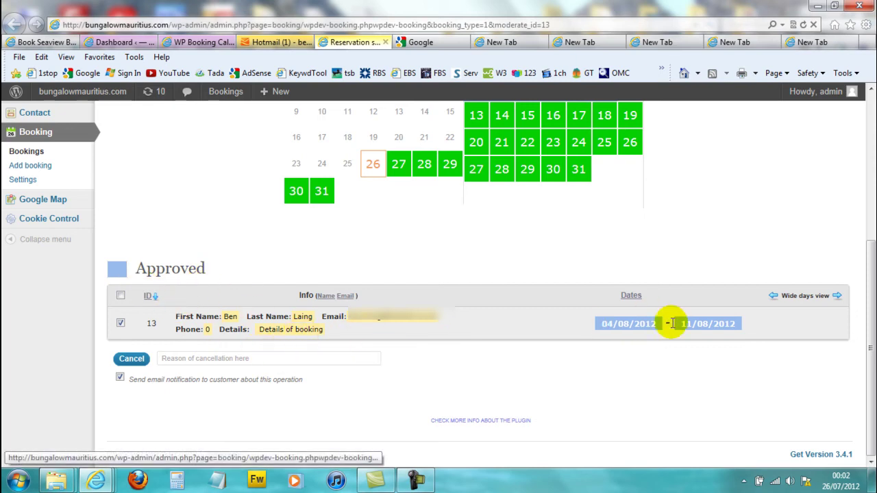
scroll(664, 368, up, 1)
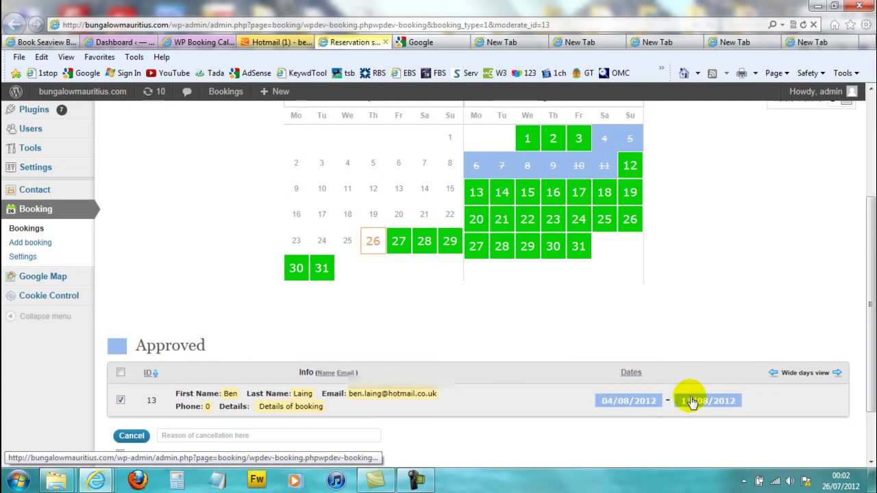
scroll(428, 408, down, 1)
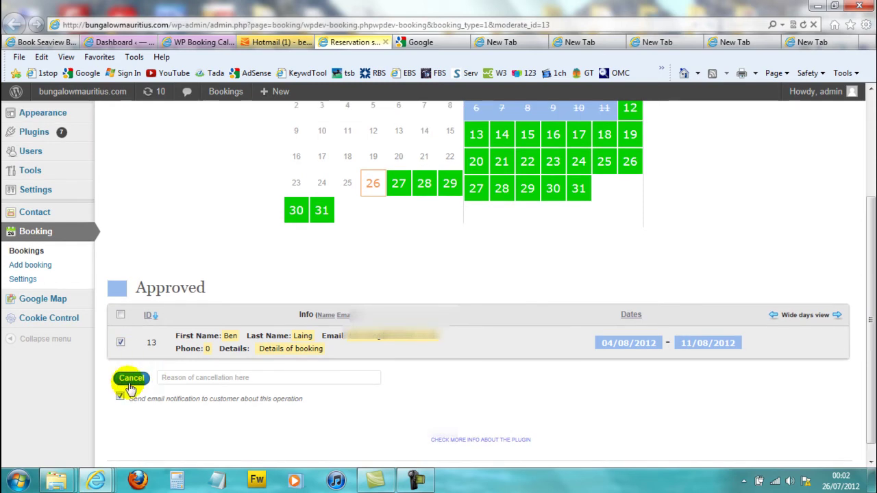
click(180, 379)
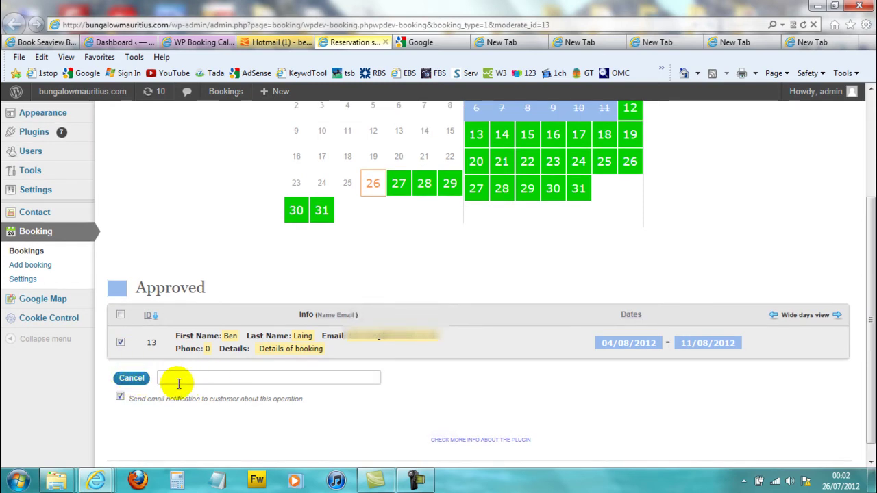
click(165, 419)
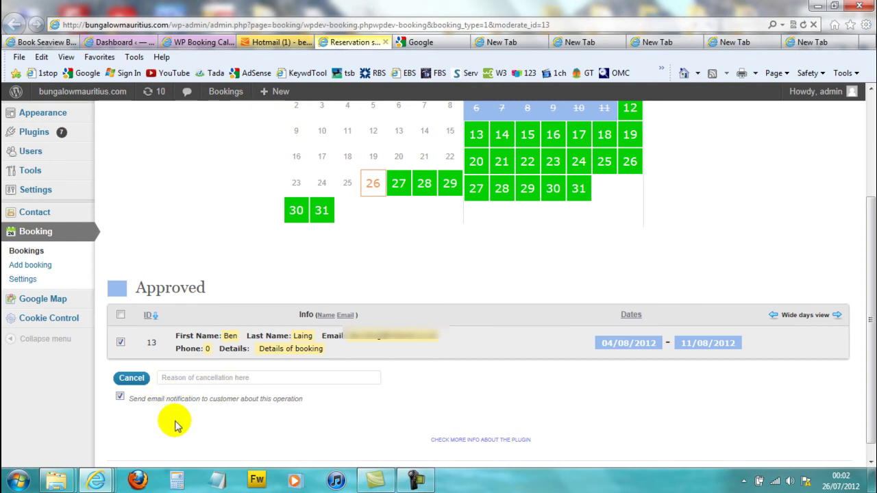
scroll(424, 400, up, 3)
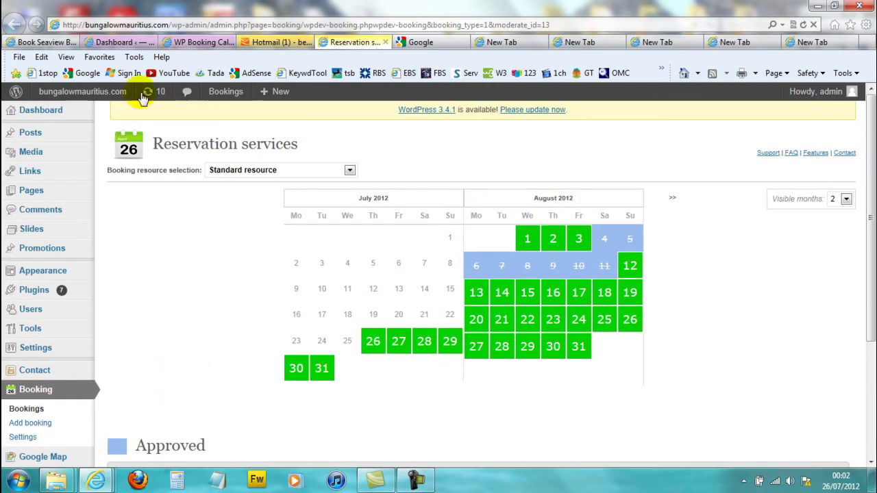
- Reload the public Book a Bungalow page and display August 2012 to check the approved dates
click(59, 43)
scroll(246, 301, down, 3)
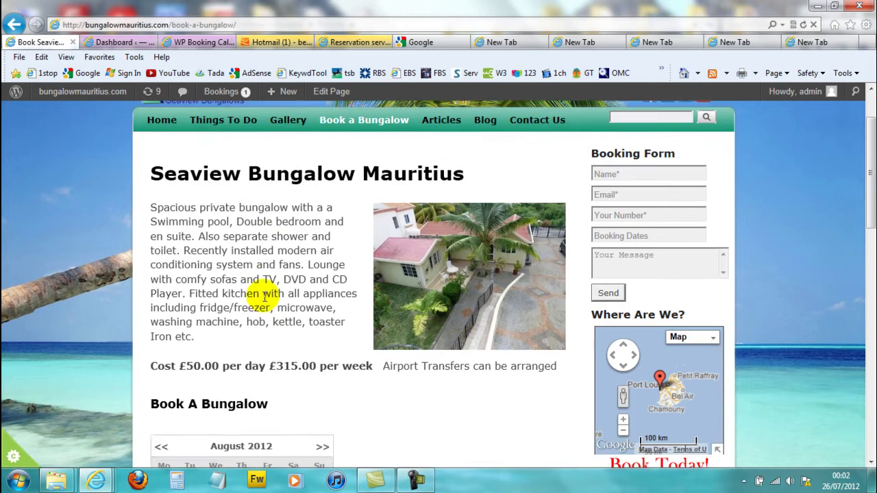
scroll(259, 295, down, 1)
click(212, 25)
key(Return)
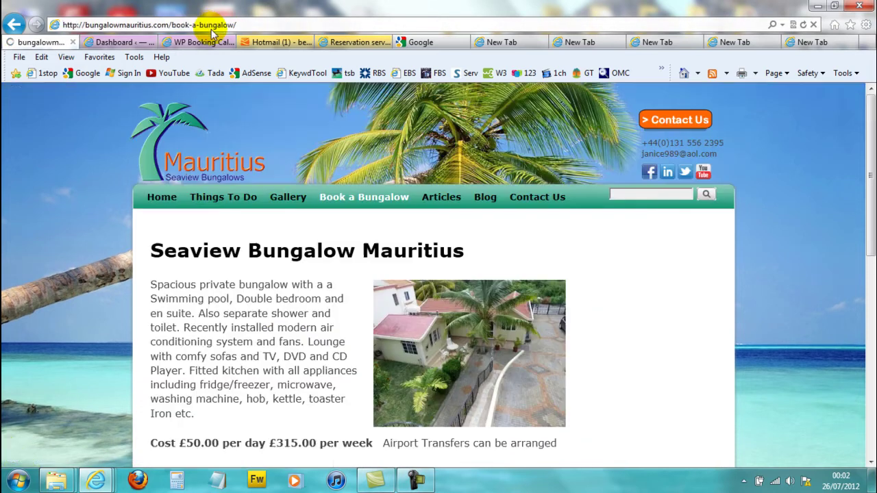
scroll(246, 296, down, 1)
scroll(250, 315, down, 5)
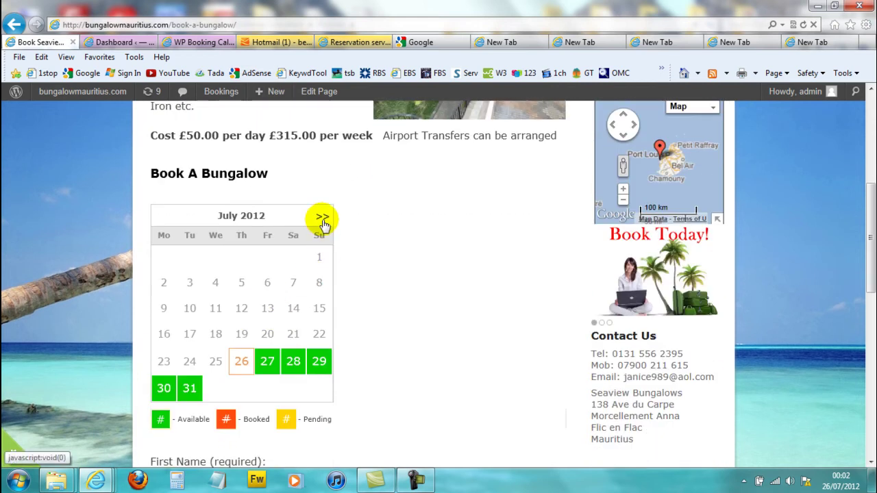
click(322, 220)
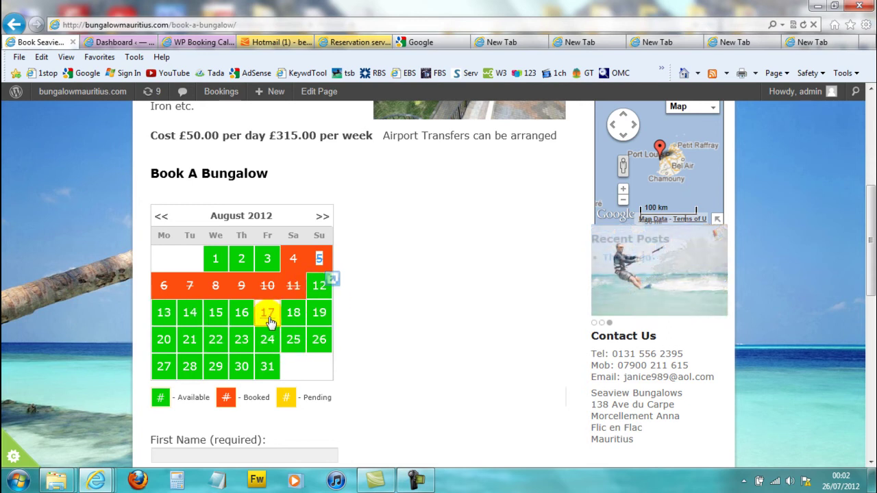
- Browse the public booking calendar forward to September 2012 and back to July 2012
click(322, 215)
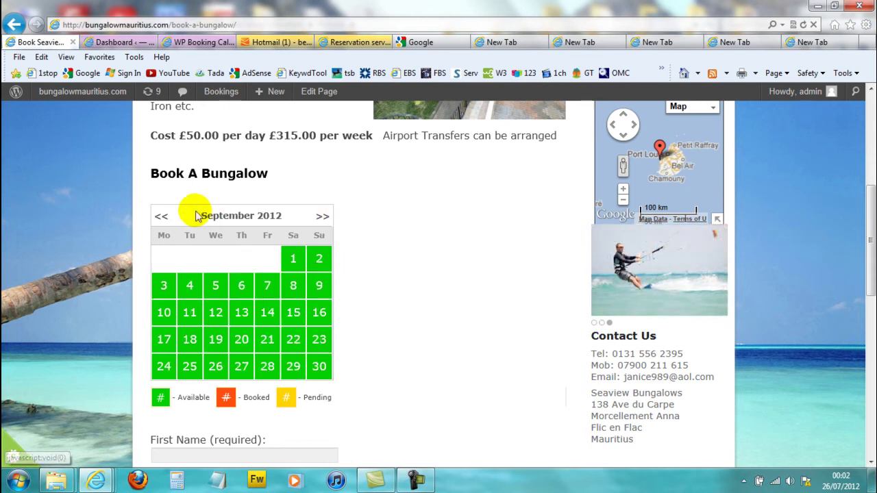
click(164, 218)
click(165, 219)
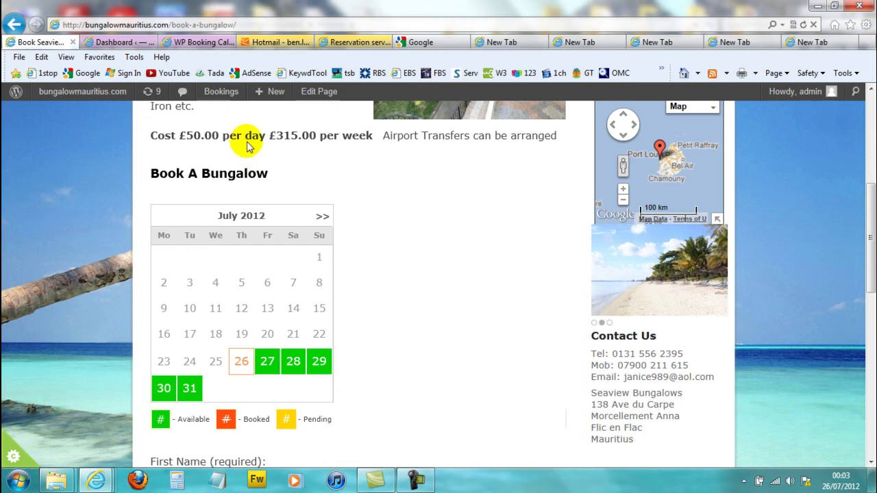
- Open the "Your reservation has been approved" message in the Hotmail inbox and check the approved dates
click(268, 42)
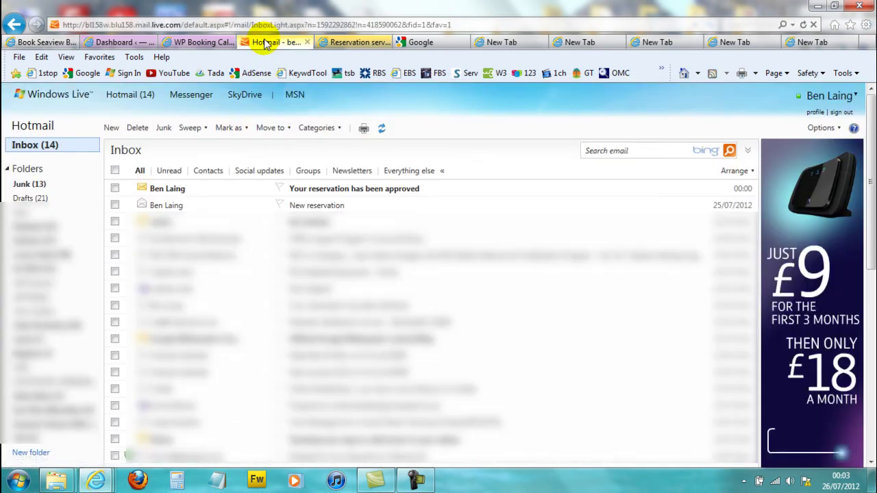
click(353, 197)
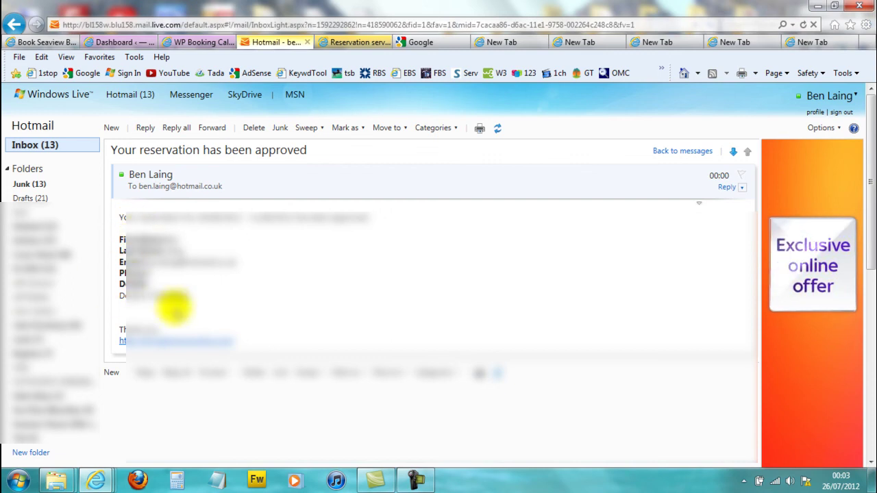
drag(198, 217, 267, 231)
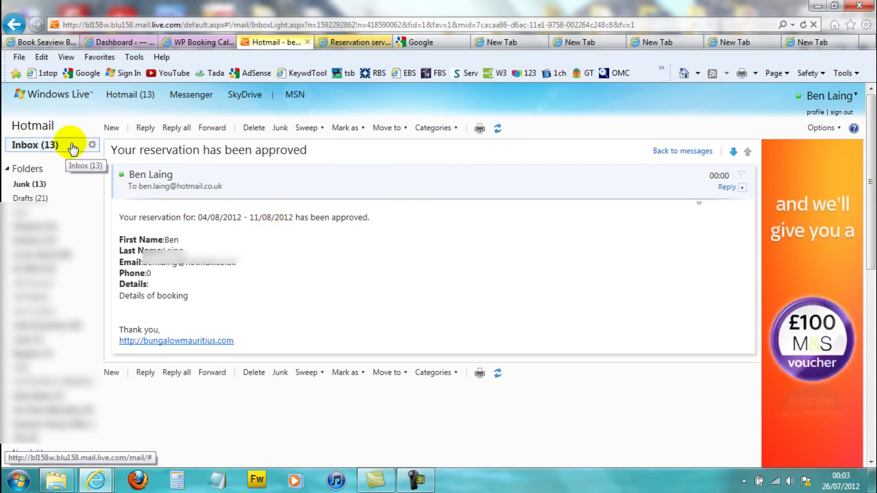
- Switch to the WordPress dashboard and open the Bookings overview to view its calendar
click(39, 42)
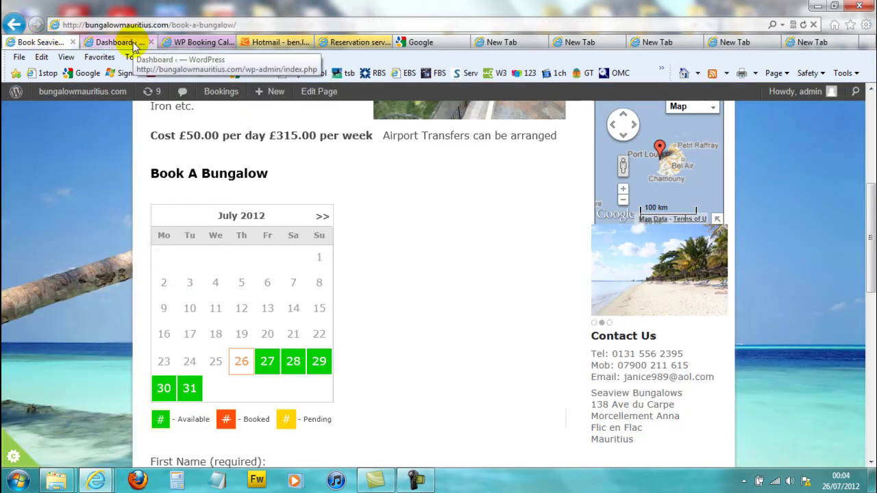
click(134, 44)
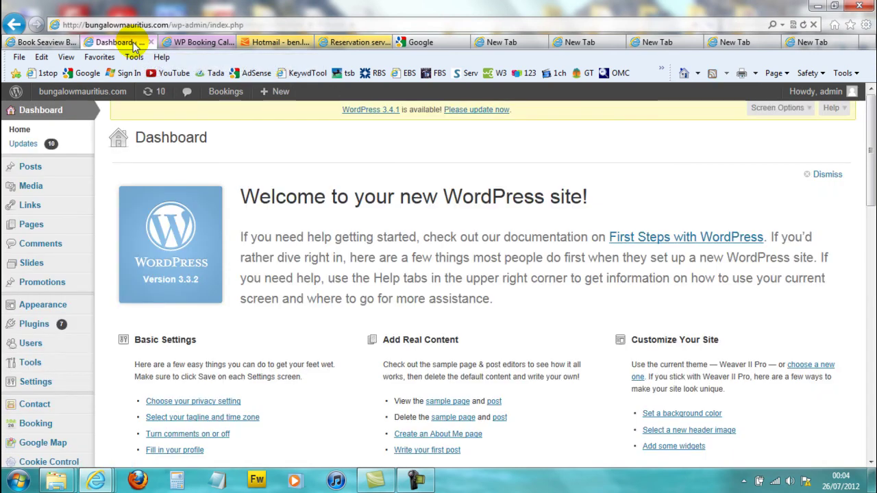
click(172, 42)
click(133, 42)
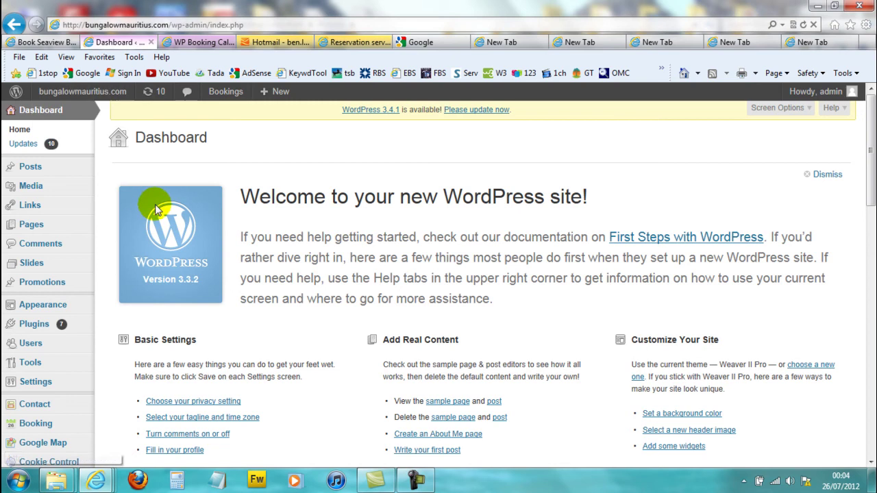
click(237, 97)
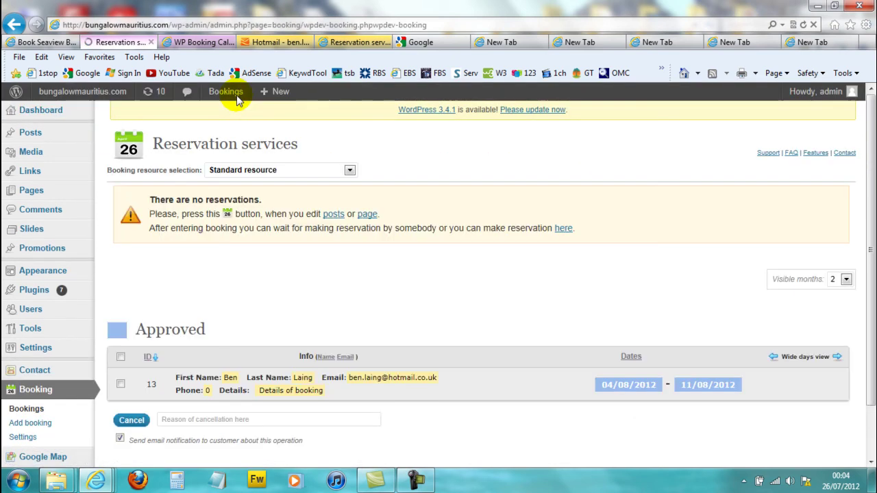
scroll(151, 309, down, 1)
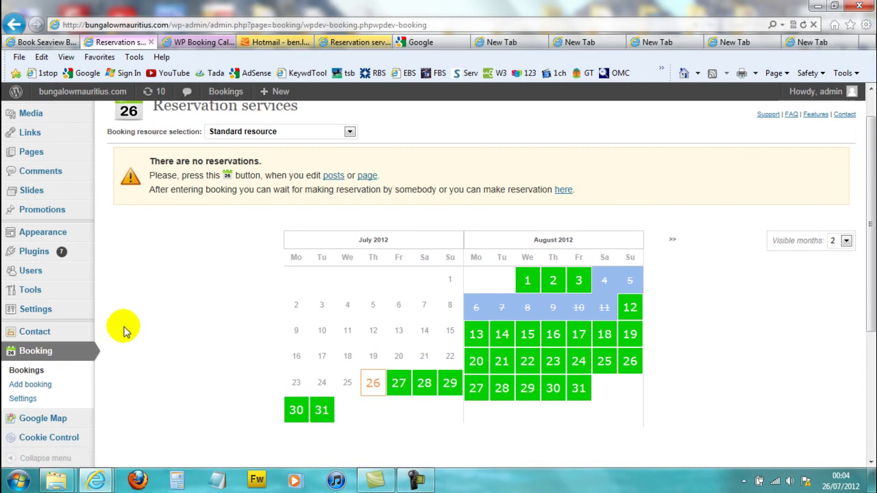
- Open the Add booking form and fill in the first name, last name, phone number and the details "jhdjhwsd"
click(45, 391)
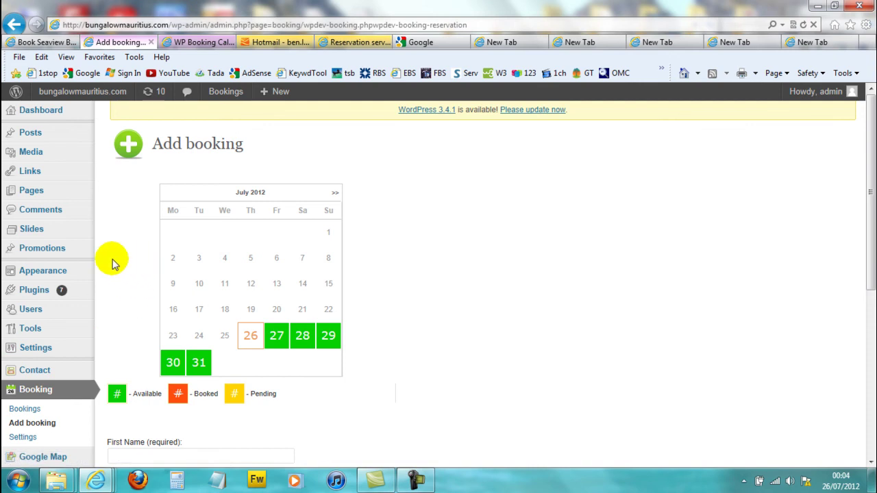
scroll(113, 264, down, 4)
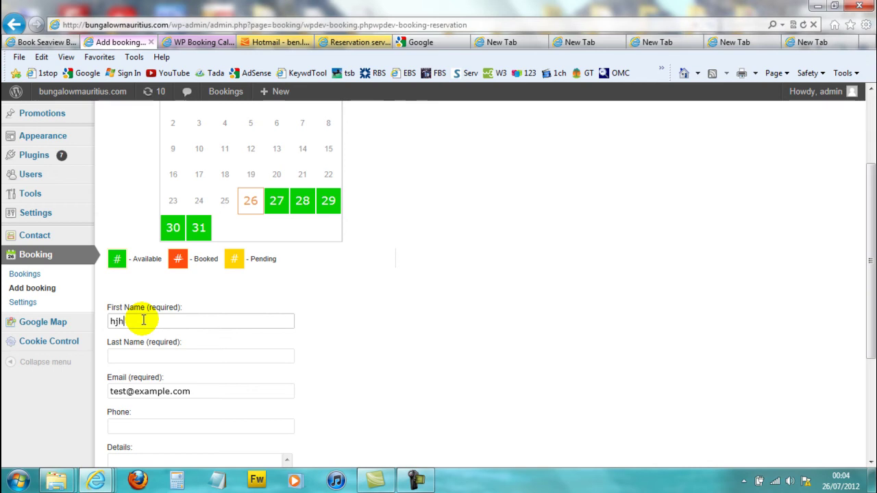
key(Tab)
key(Tab)
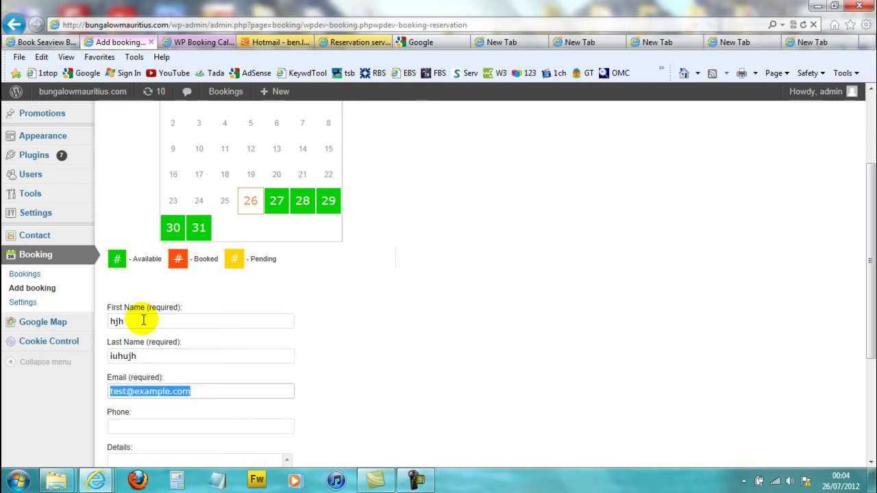
click(170, 427)
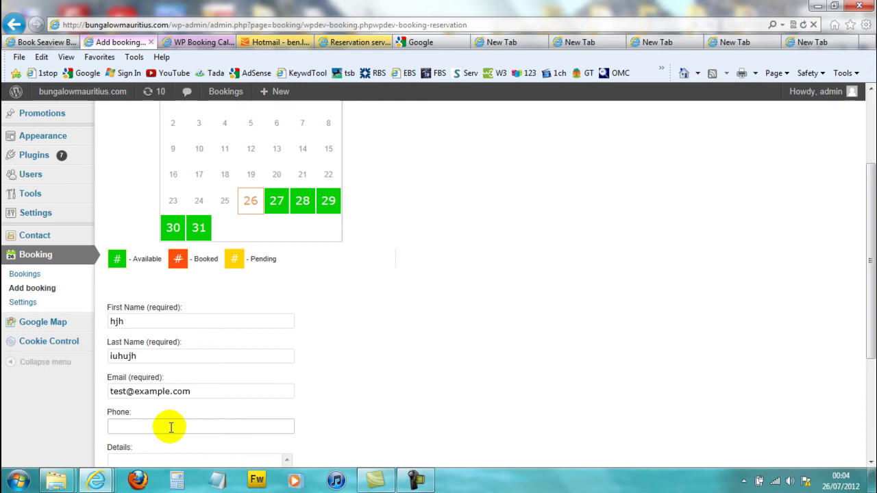
text(65465)
key(Tab)
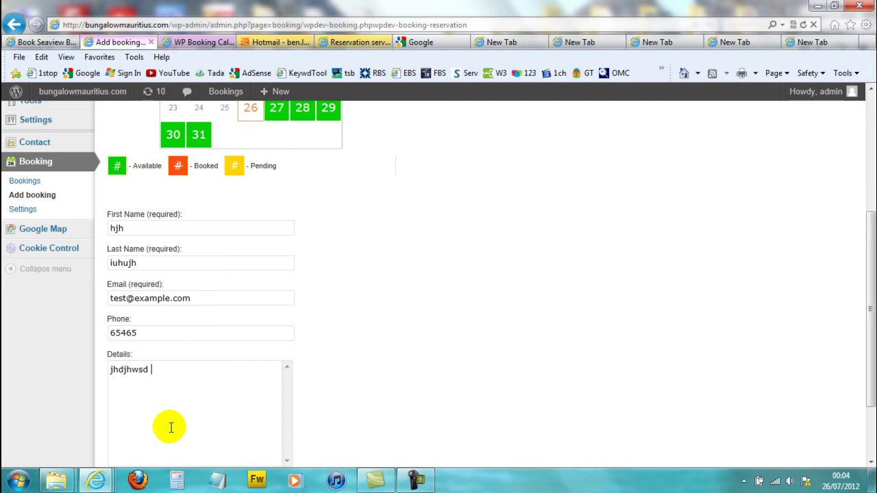
- Submit the new booking for 18 and 19 August 2012 and show August 2012 in the Add booking calendar
scroll(185, 401, down, 2)
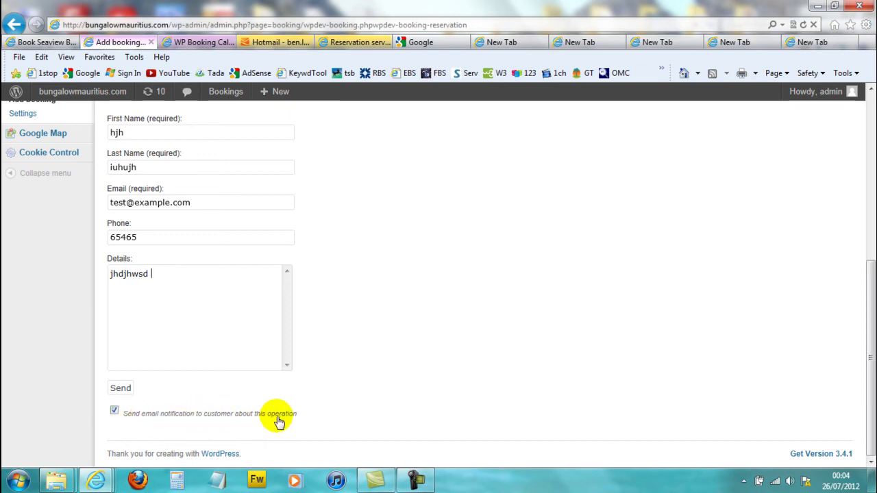
scroll(236, 405, up, 1)
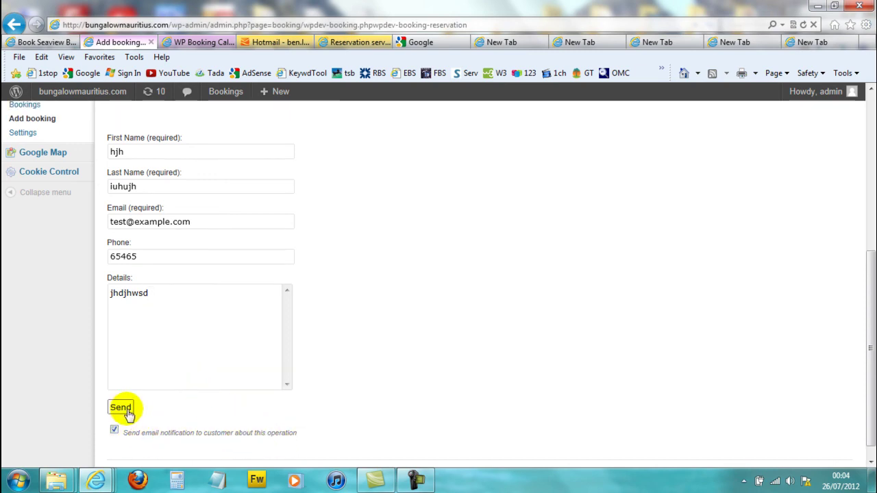
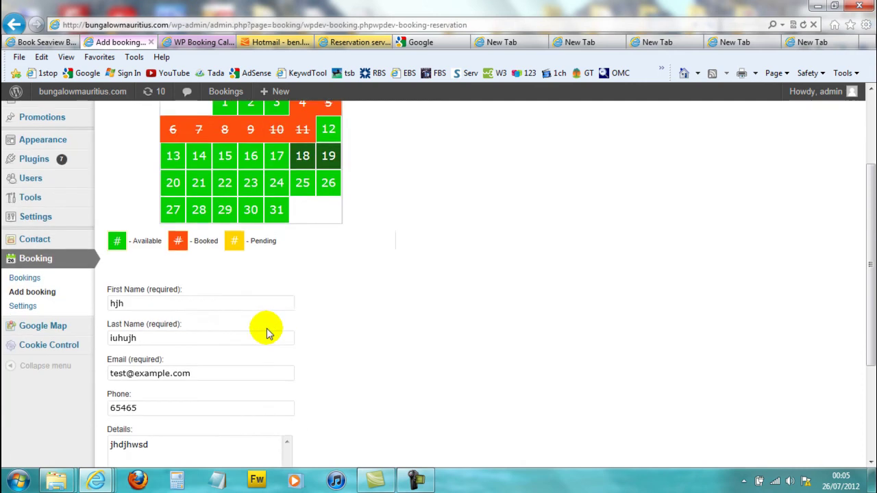
click(123, 405)
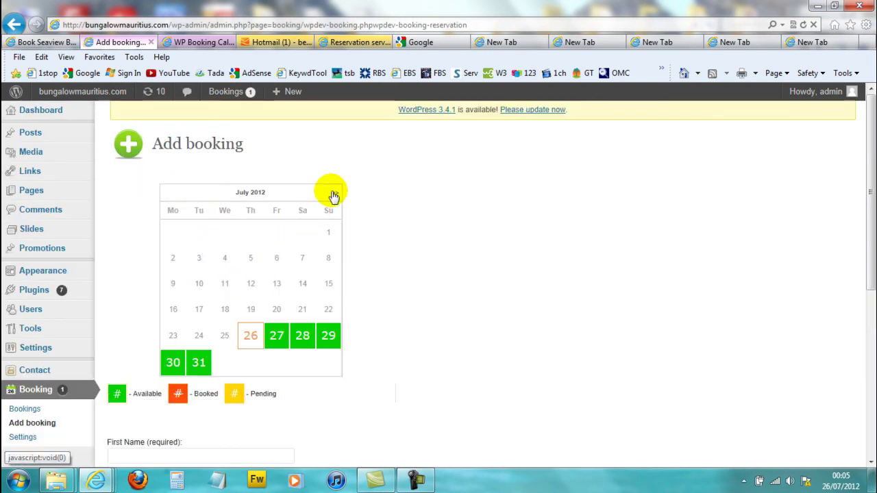
click(334, 195)
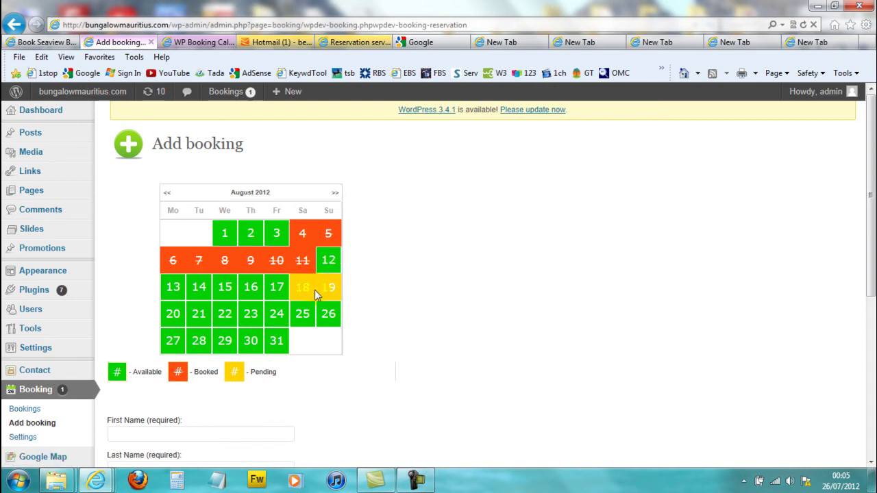
- Review August 2012 in the Add booking calendar and open the Bookings overview with the pending reservation
scroll(176, 274, down, 3)
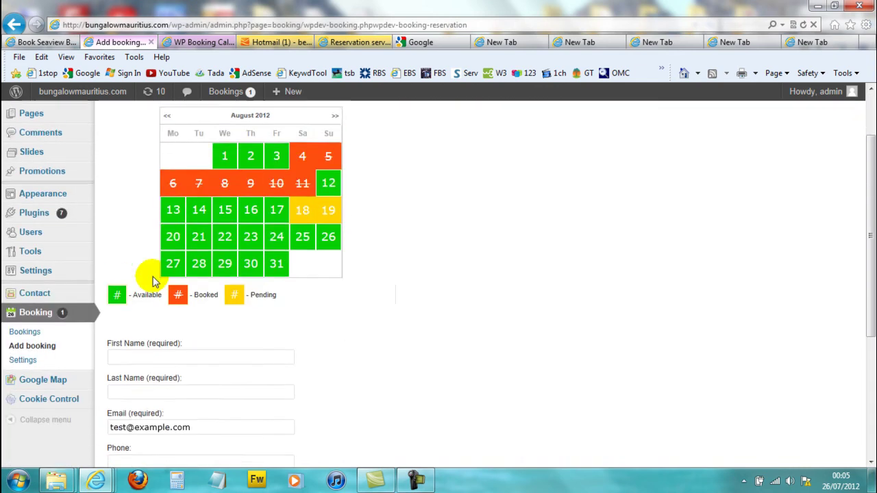
scroll(151, 271, up, 3)
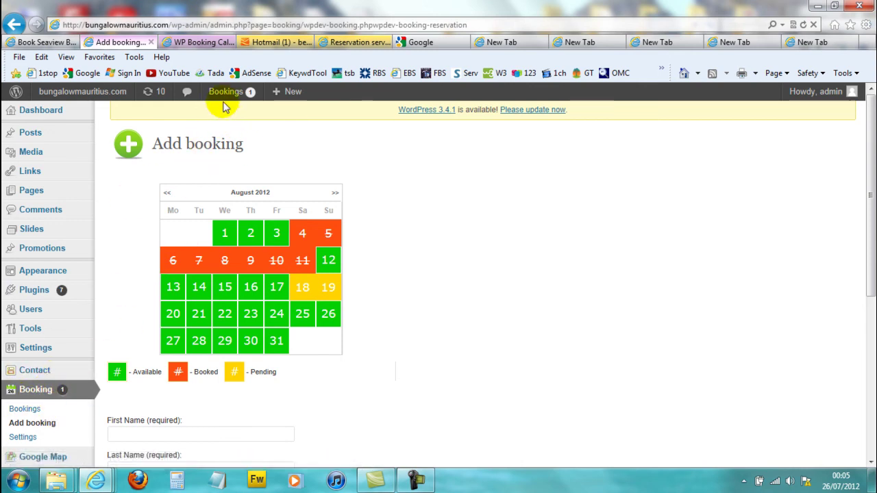
click(45, 393)
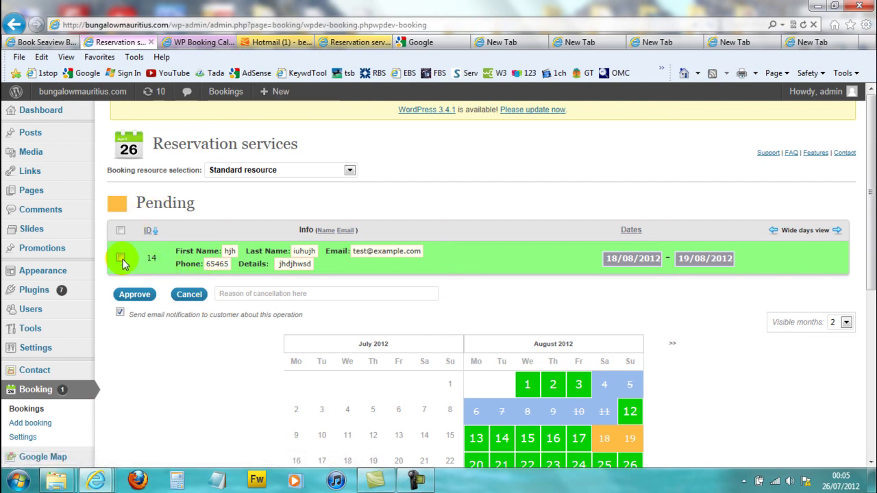
- Cancel the pending booking for 18 to 19 August 2012 with the cancellation reason "being used this weekend"
click(132, 295)
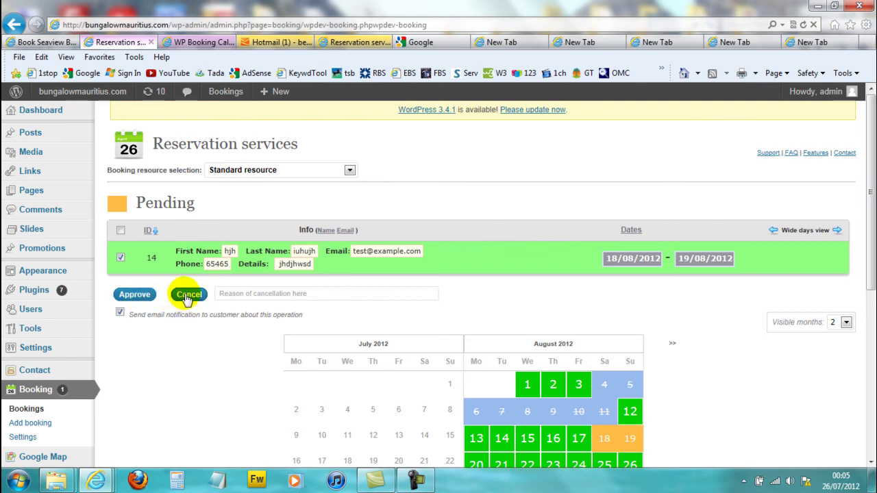
click(240, 292)
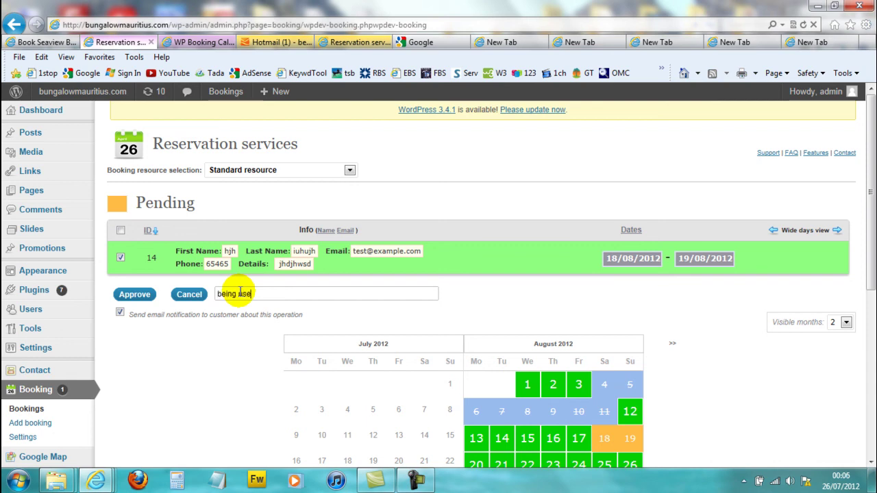
text(being used this weekend)
click(183, 300)
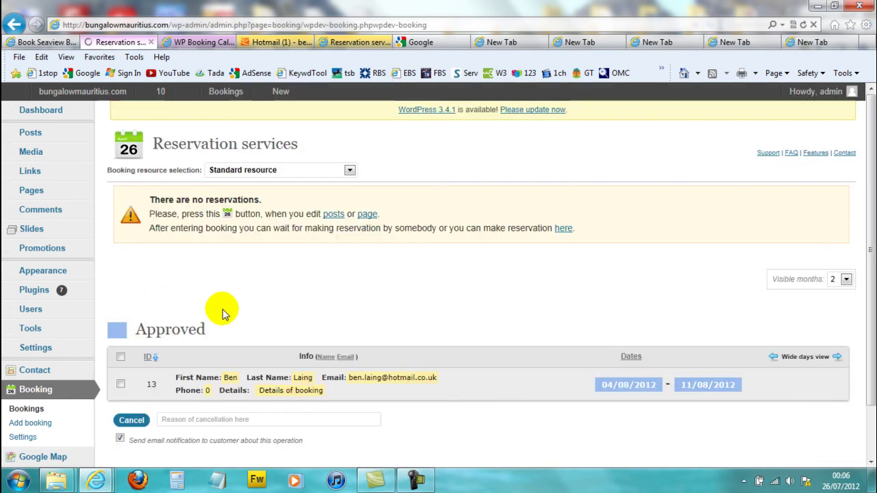
- Check the availability of 18 and 19 August 2012 in the overview calendar and view the approved bookings below it
scroll(221, 309, down, 1)
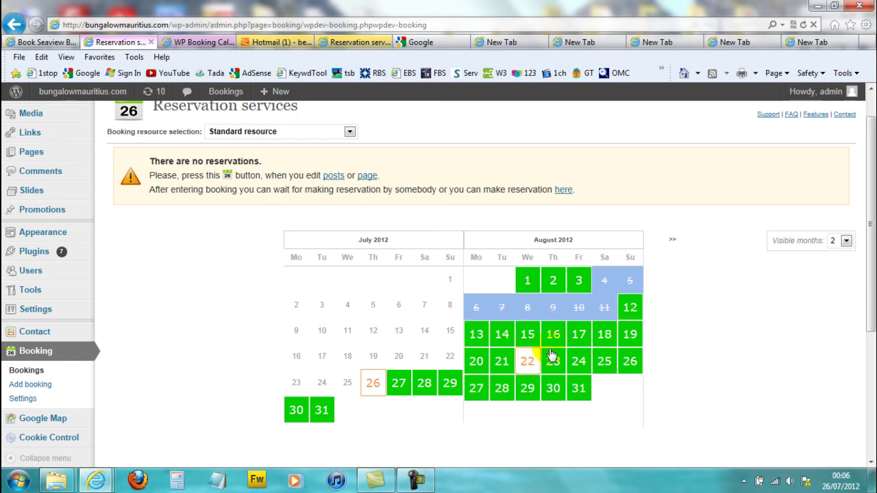
scroll(213, 327, down, 1)
scroll(213, 327, down, 3)
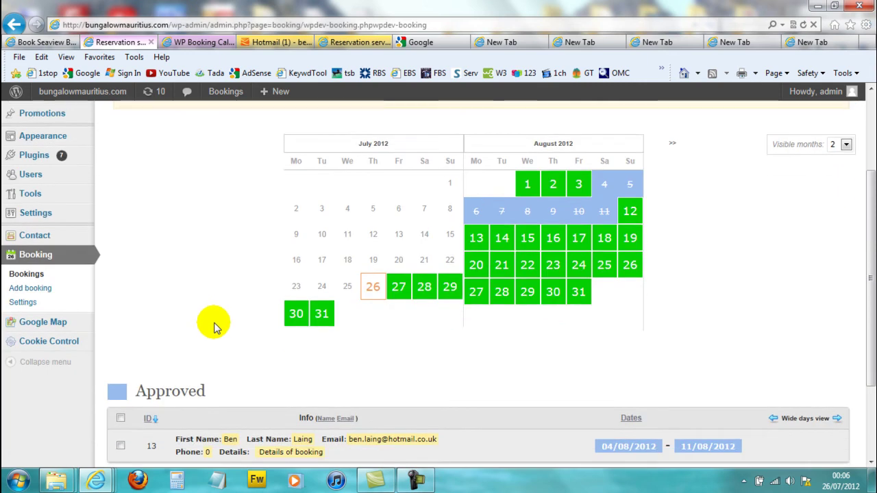